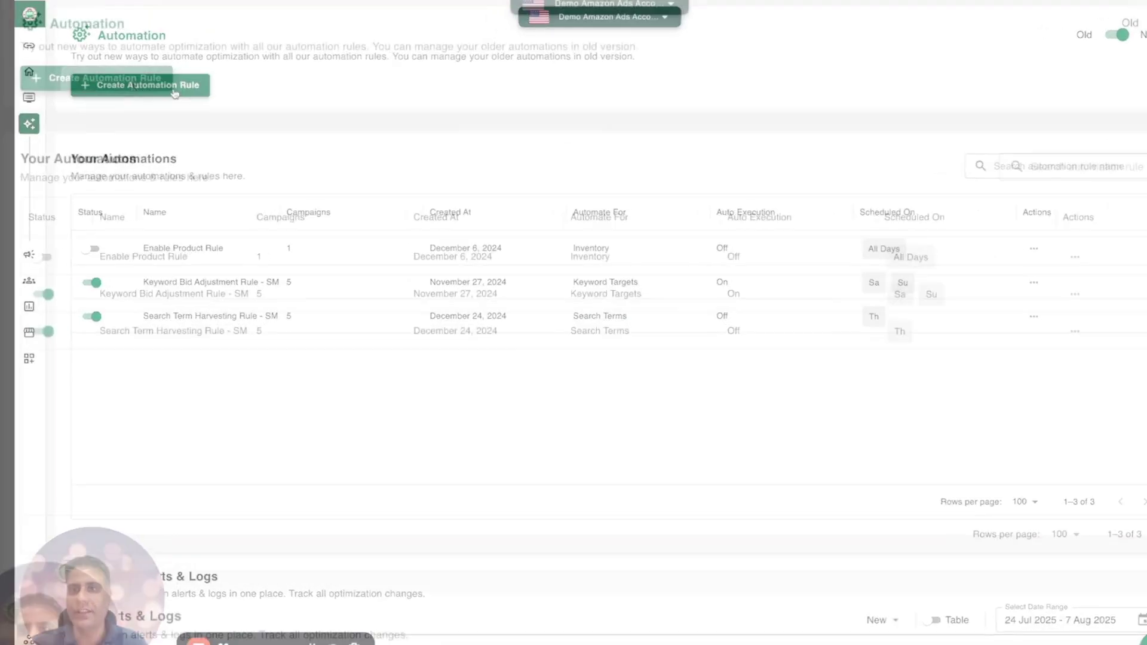
Create a new automation rule that automates for Search Terms.
{"action": "left_click", "coordinate": [175, 94]}
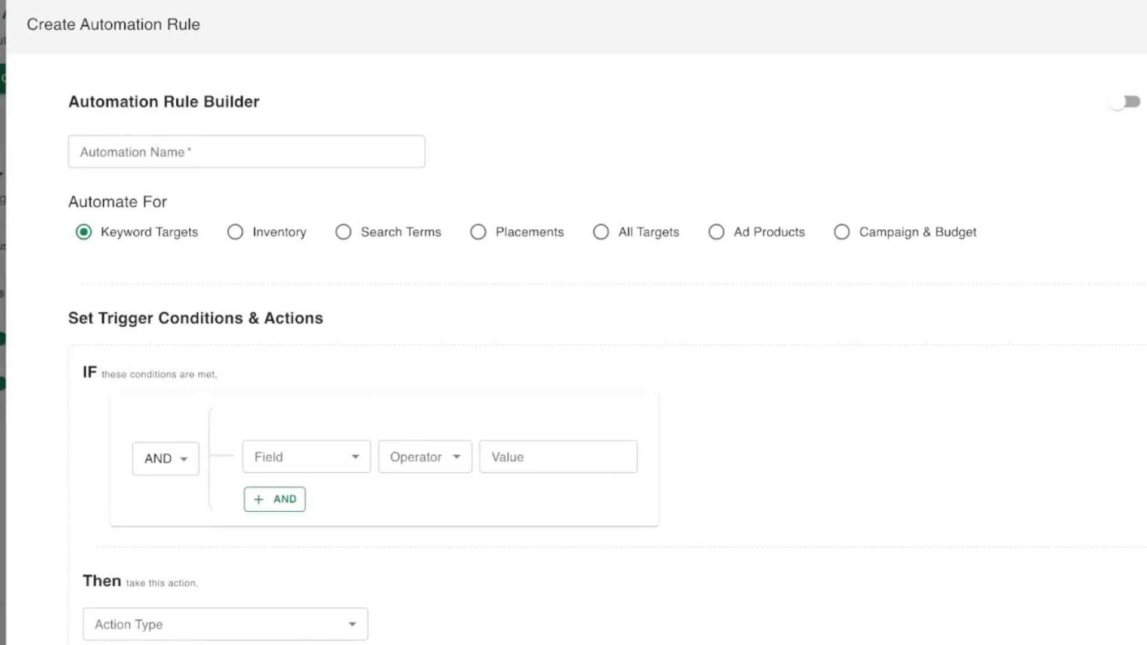
{"action": "left_click", "coordinate": [343, 232]}
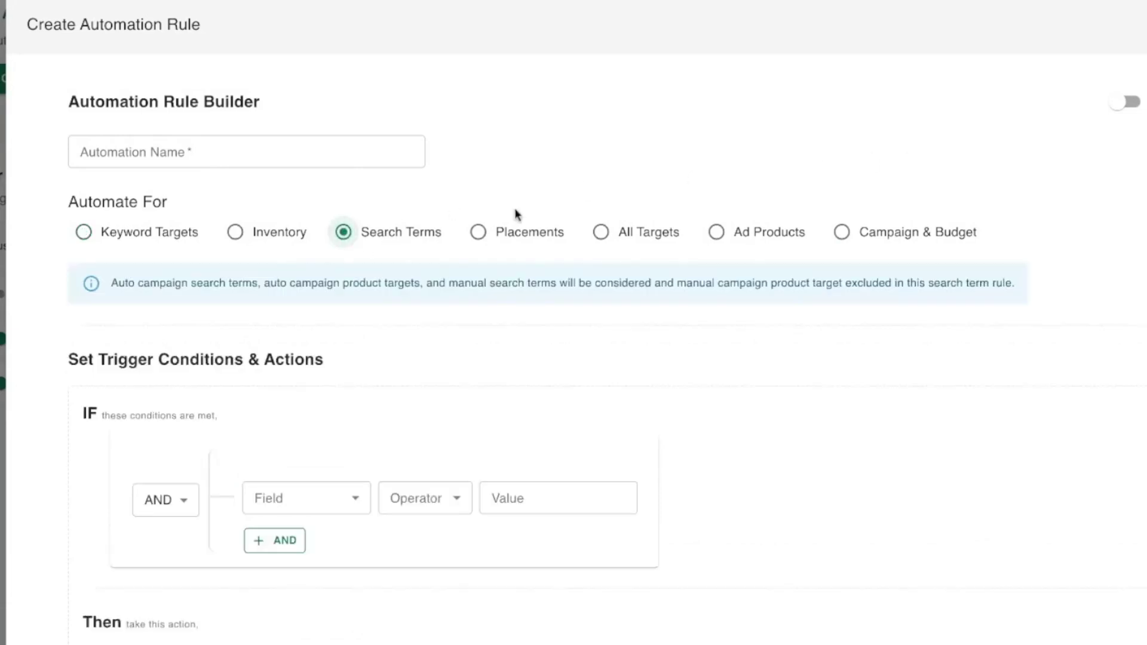
{"action": "scroll", "coordinate": [532, 197], "scroll_direction": "down", "scroll_amount": 4}
{"action": "scroll", "coordinate": [535, 199], "scroll_direction": "up", "scroll_amount": 1}
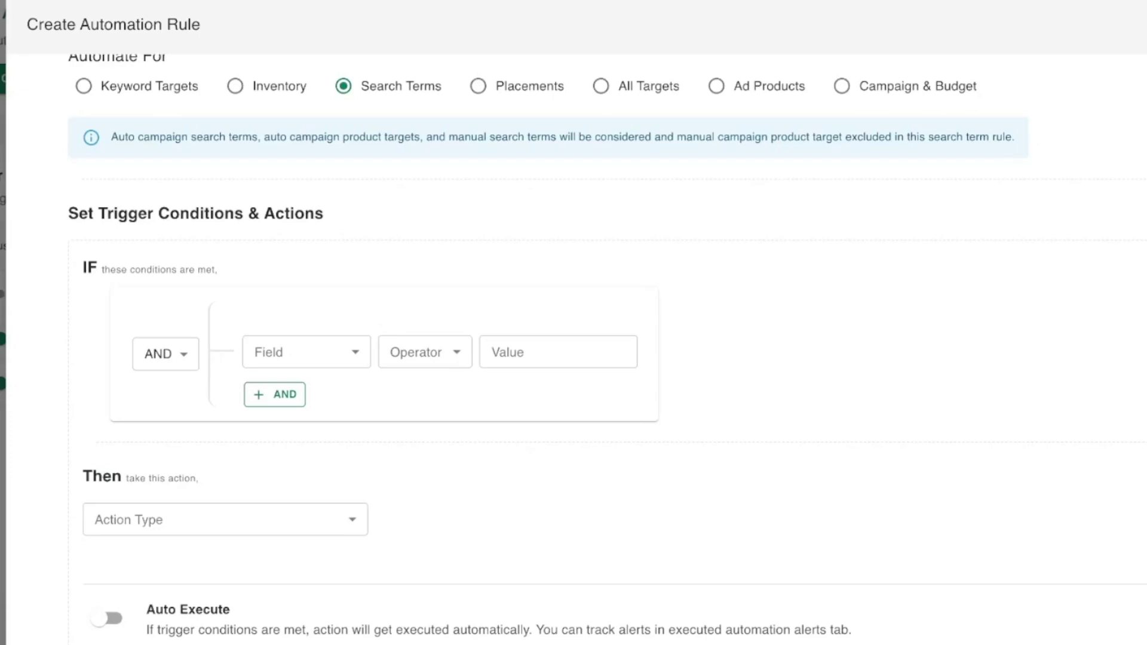
Define the first trigger condition as Ad Purchases == 0.
{"action": "scroll", "coordinate": [451, 228], "scroll_direction": "down", "scroll_amount": 3}
{"action": "left_click", "coordinate": [343, 251]}
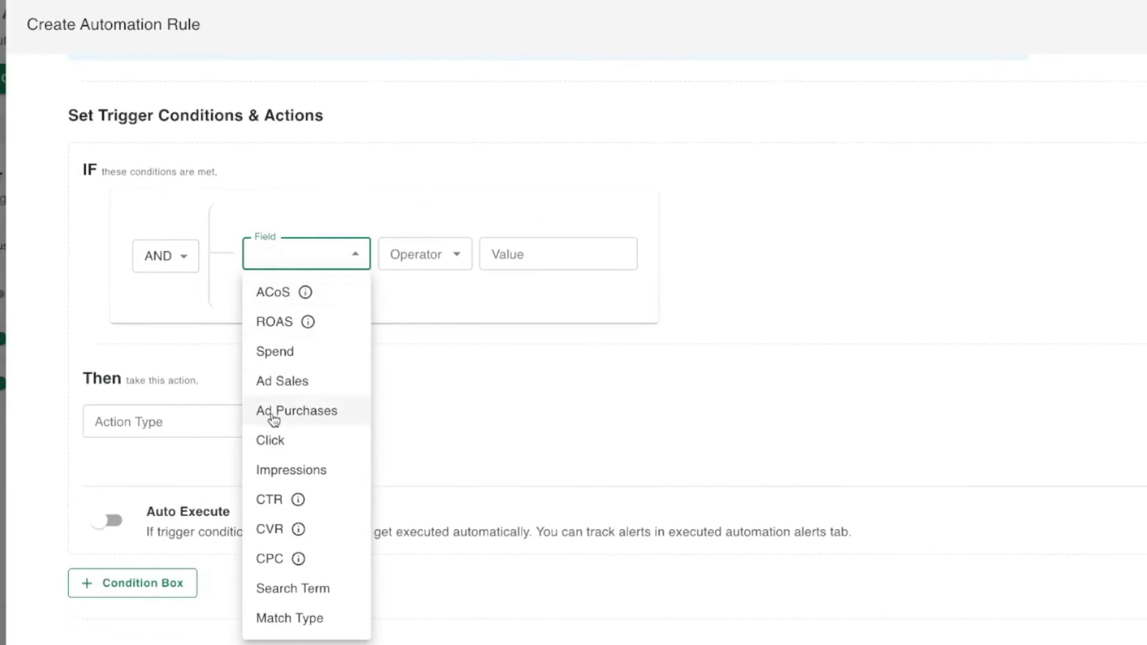
{"action": "left_click", "coordinate": [274, 418]}
{"action": "left_click", "coordinate": [413, 258]}
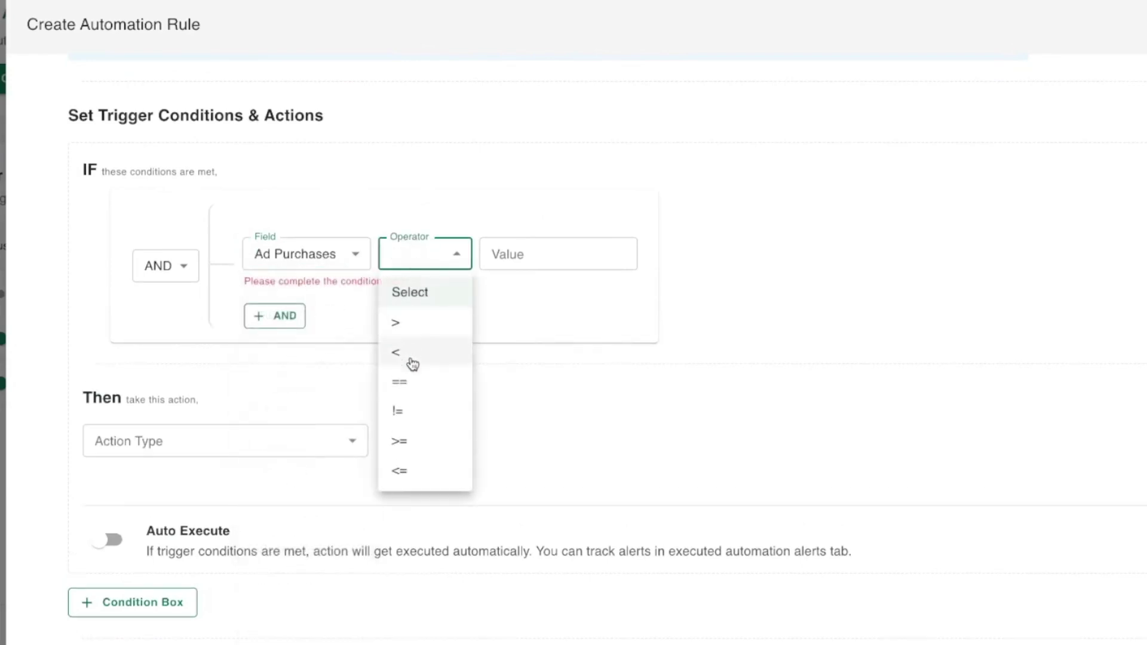
{"action": "left_click", "coordinate": [413, 381]}
{"action": "left_click", "coordinate": [535, 260]}
{"action": "type", "text": "0"}
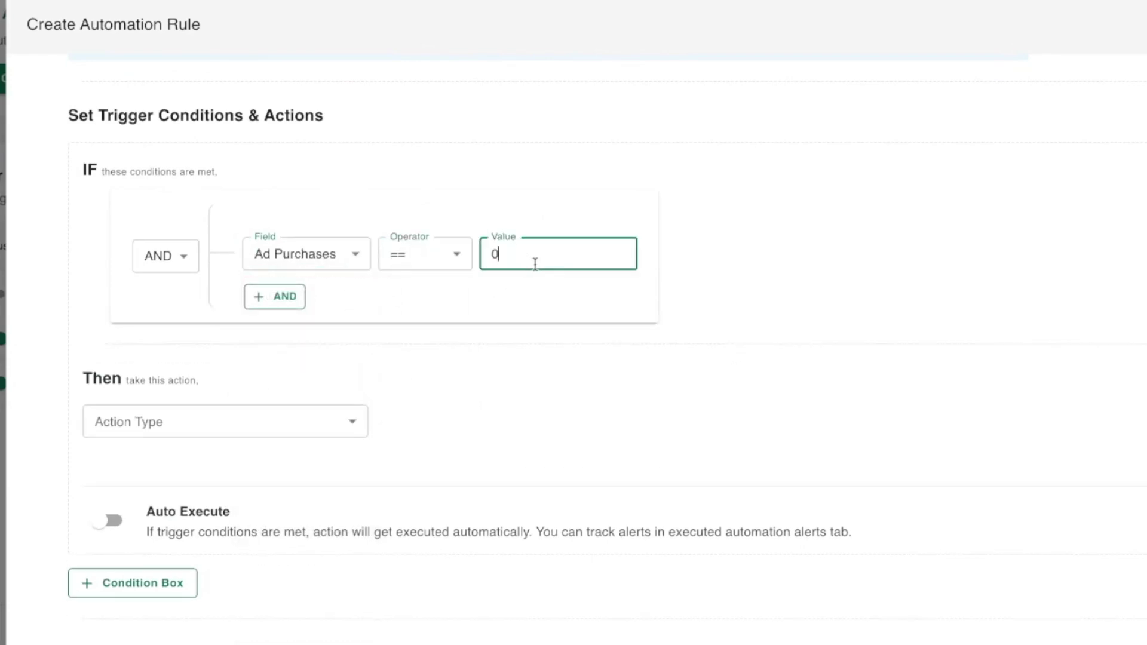
Add a second AND condition requiring Click > 100.
{"action": "left_click", "coordinate": [283, 303]}
{"action": "left_click", "coordinate": [310, 328]}
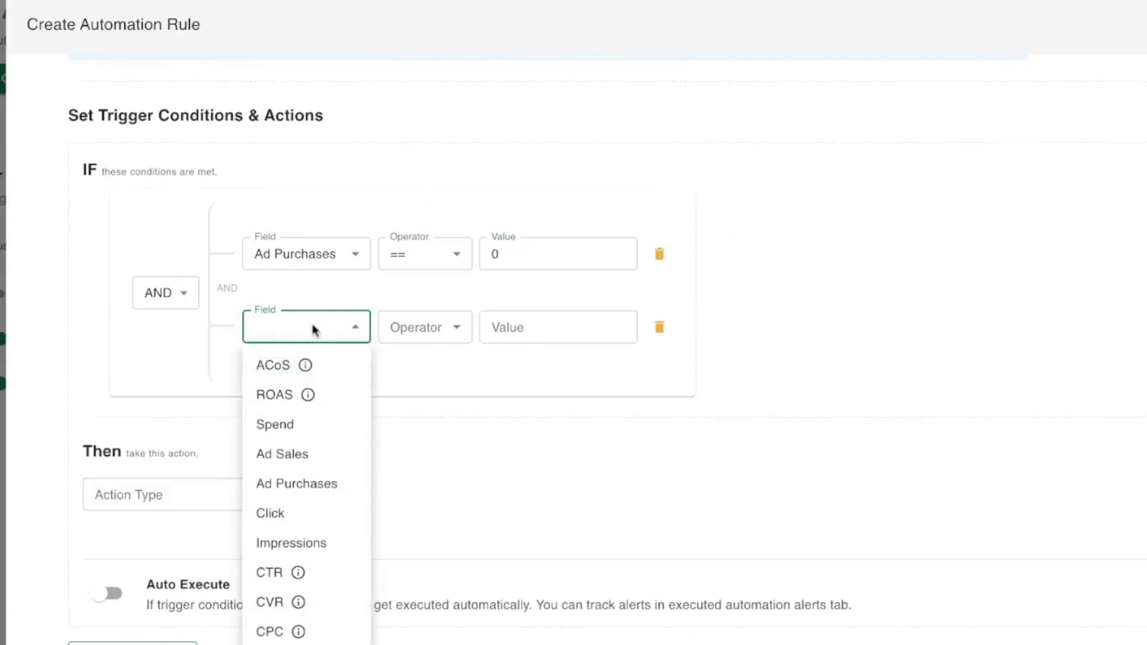
{"action": "left_click", "coordinate": [310, 525]}
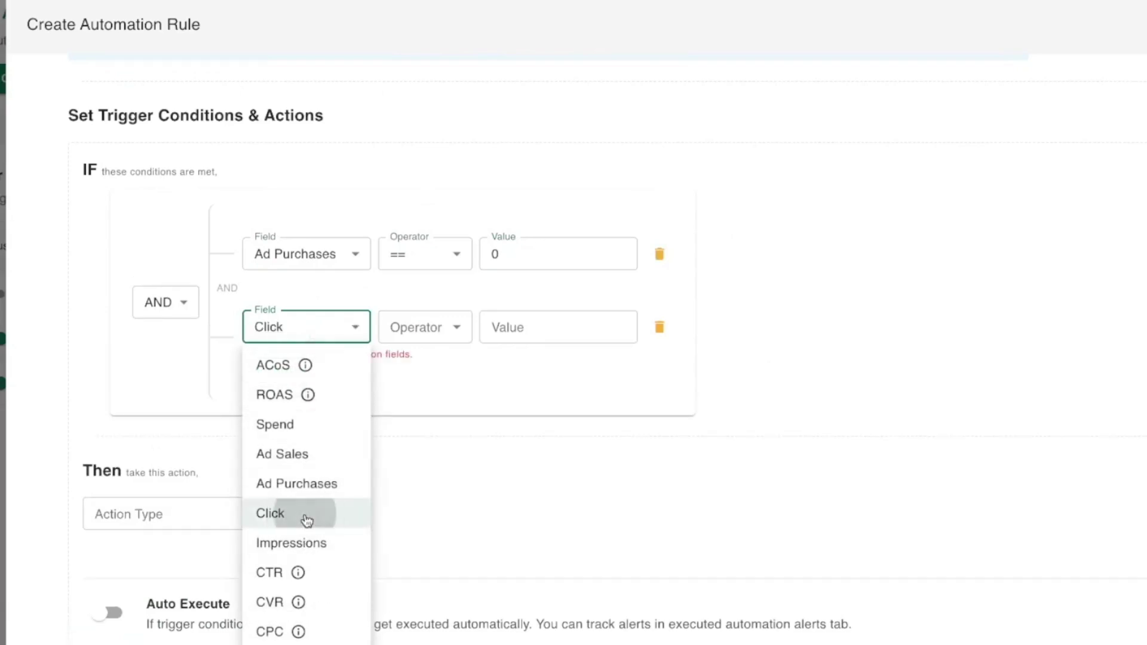
{"action": "left_click", "coordinate": [452, 330]}
{"action": "left_click", "coordinate": [429, 397]}
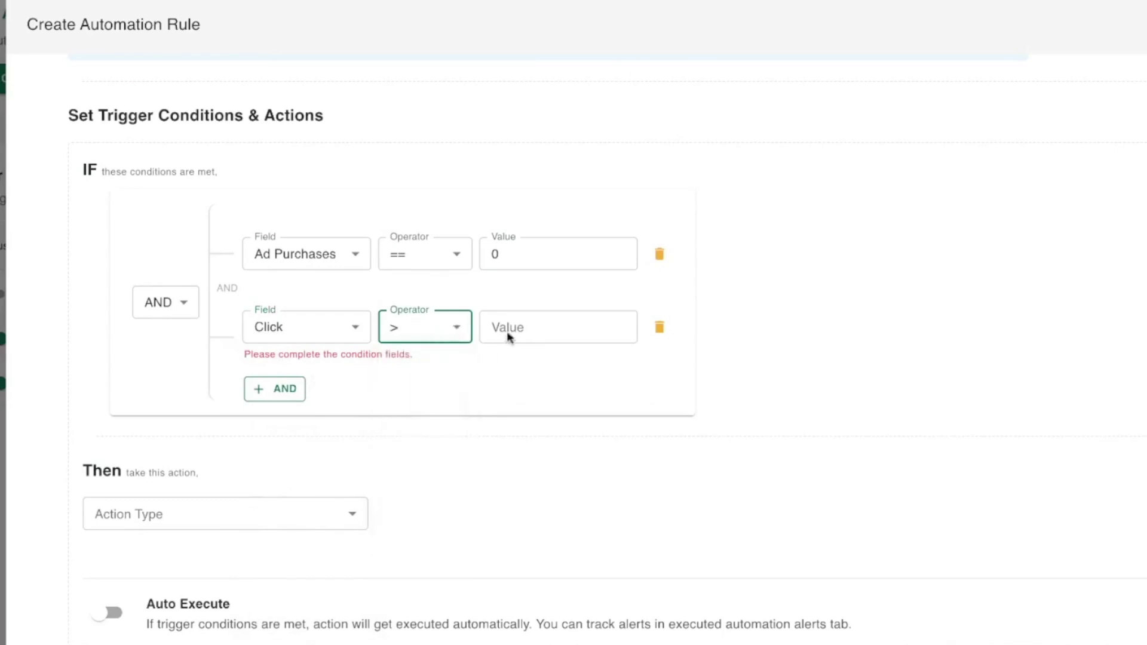
{"action": "left_click", "coordinate": [507, 333]}
{"action": "type", "text": "100"}
{"action": "left_click", "coordinate": [864, 354]}
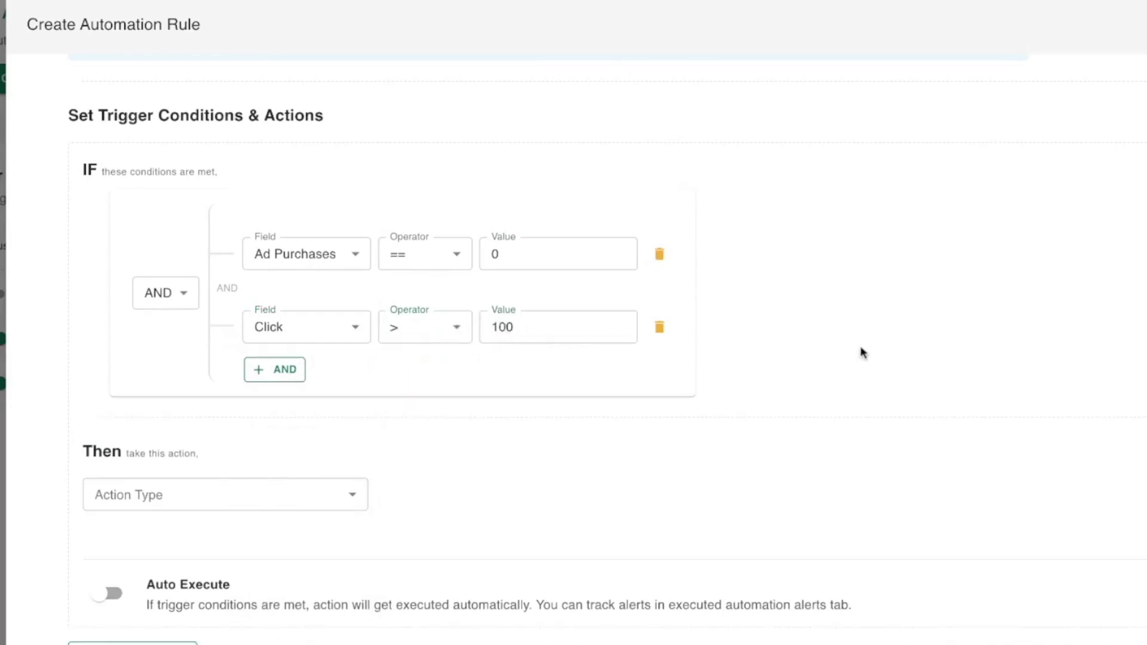
Set the rule's action to Add to Negative by Negative Exact.
{"action": "scroll", "coordinate": [650, 468], "scroll_direction": "down", "scroll_amount": 3}
{"action": "left_click", "coordinate": [300, 338]}
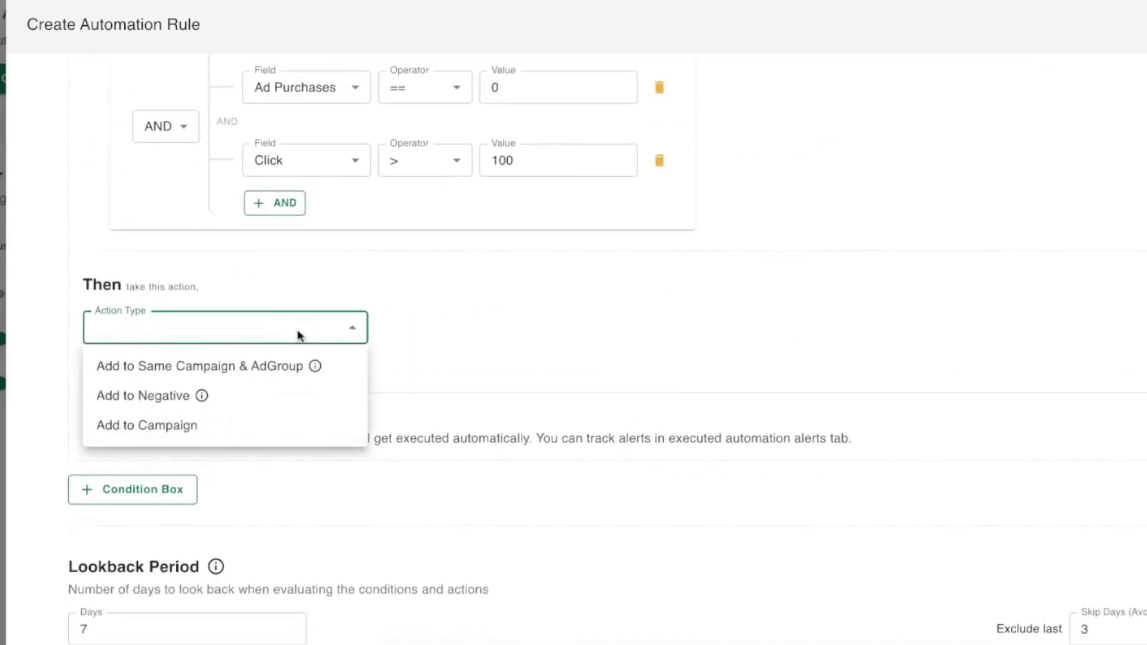
{"action": "left_click", "coordinate": [274, 406]}
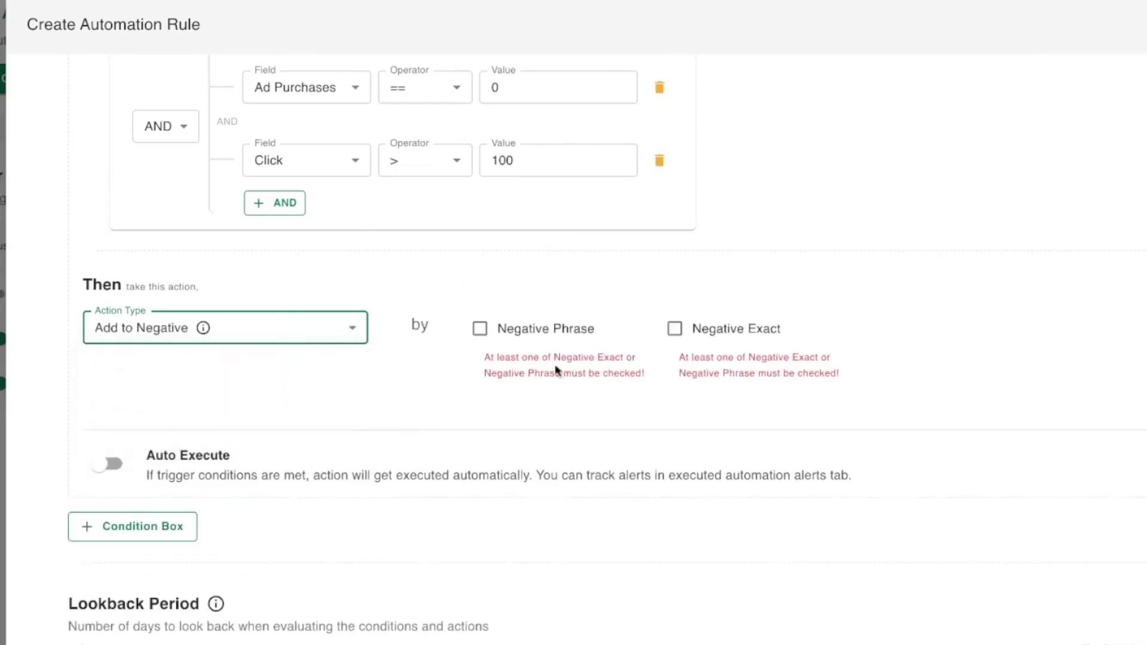
{"action": "left_click", "coordinate": [675, 333]}
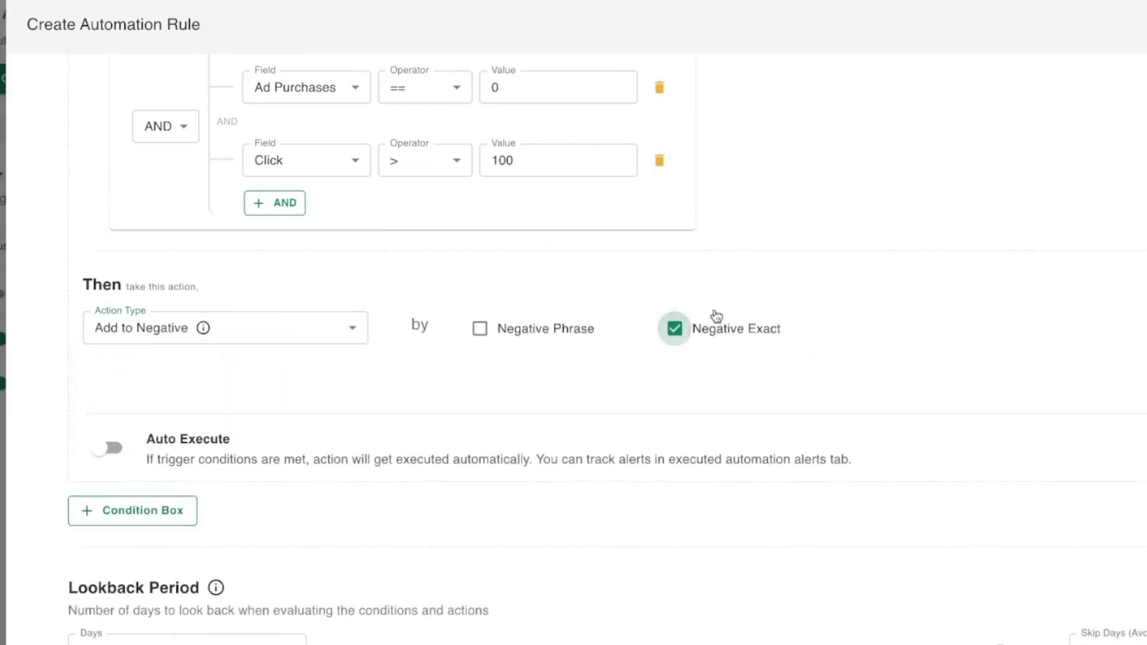
{"action": "scroll", "coordinate": [960, 199], "scroll_direction": "up", "scroll_amount": 3}
{"action": "scroll", "coordinate": [960, 199], "scroll_direction": "up", "scroll_amount": 1}
{"action": "scroll", "coordinate": [960, 199], "scroll_direction": "down", "scroll_amount": 1}
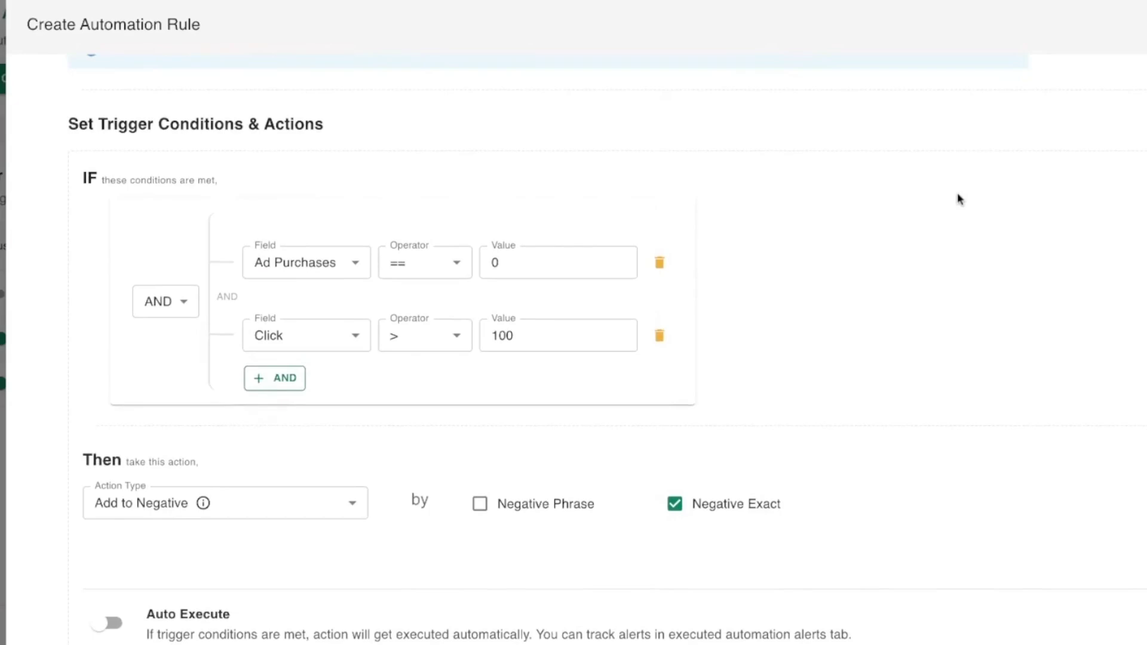
{"action": "scroll", "coordinate": [960, 199], "scroll_direction": "up", "scroll_amount": 1}
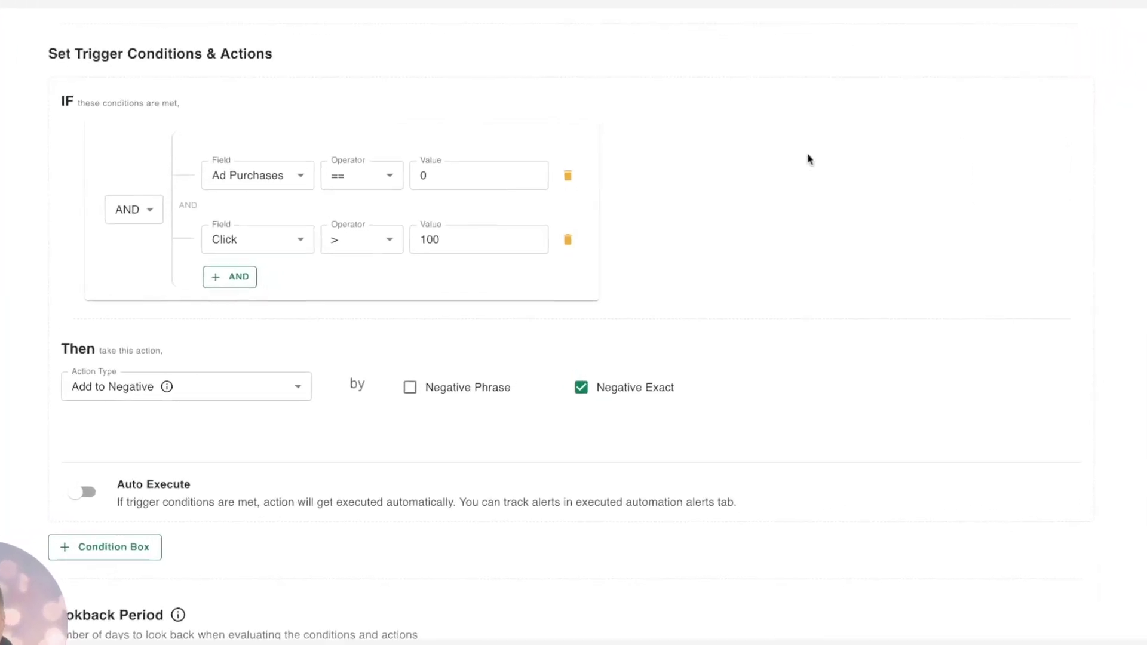
Enable Auto Execute for the rule and set its lookback period to 15 days.
{"action": "scroll", "coordinate": [792, 182], "scroll_direction": "down", "scroll_amount": 5}
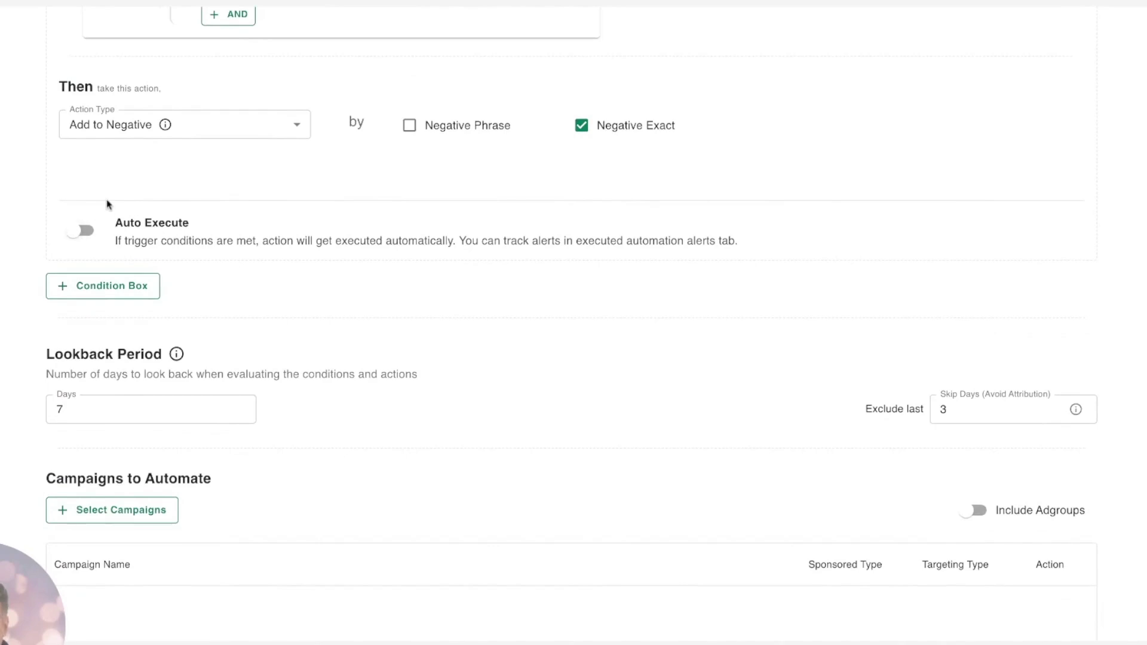
{"action": "left_click", "coordinate": [80, 231]}
{"action": "scroll", "coordinate": [348, 302], "scroll_direction": "down", "scroll_amount": 2}
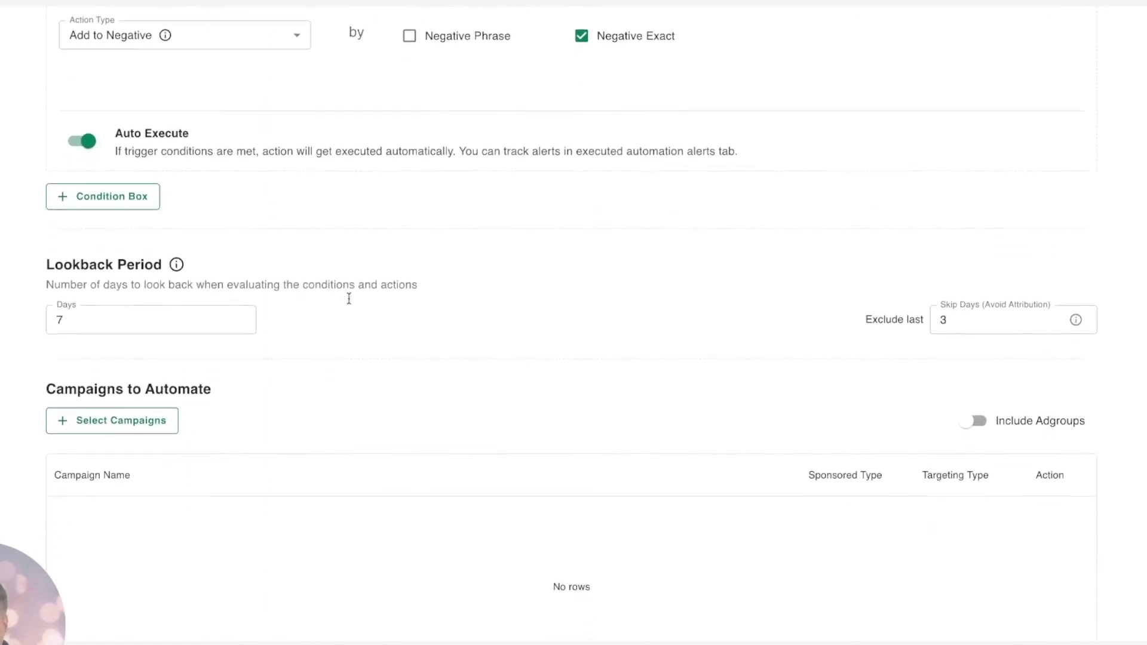
{"action": "left_click", "coordinate": [181, 288]}
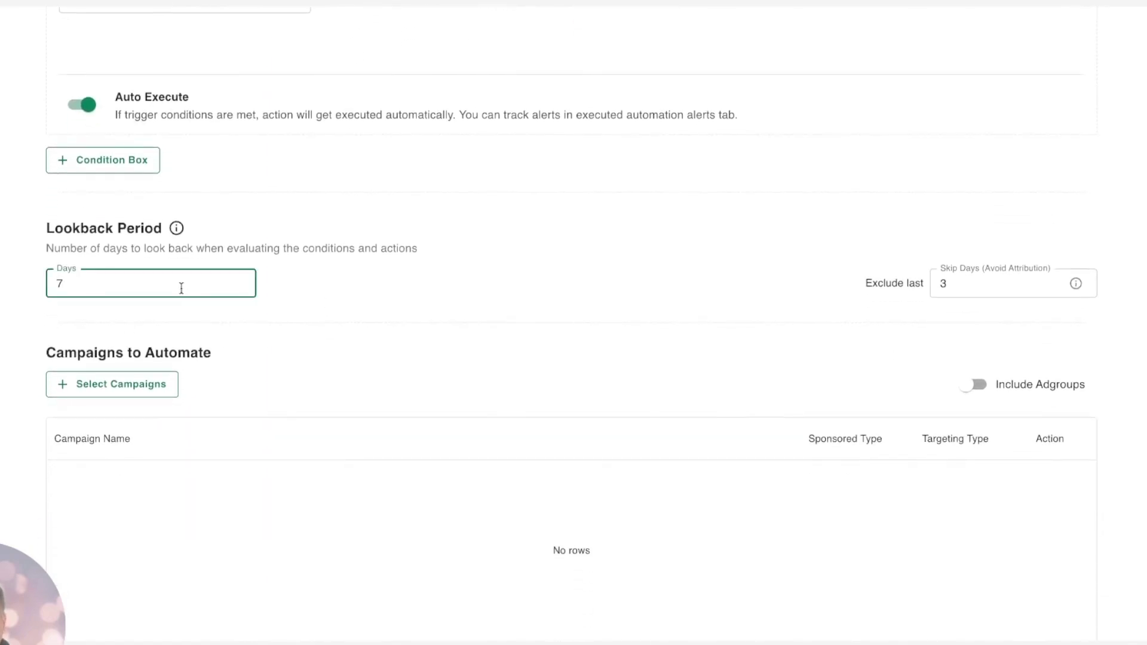
{"action": "key", "text": "BackSpace"}
{"action": "type", "text": "15"}
{"action": "left_click", "coordinate": [603, 327]}
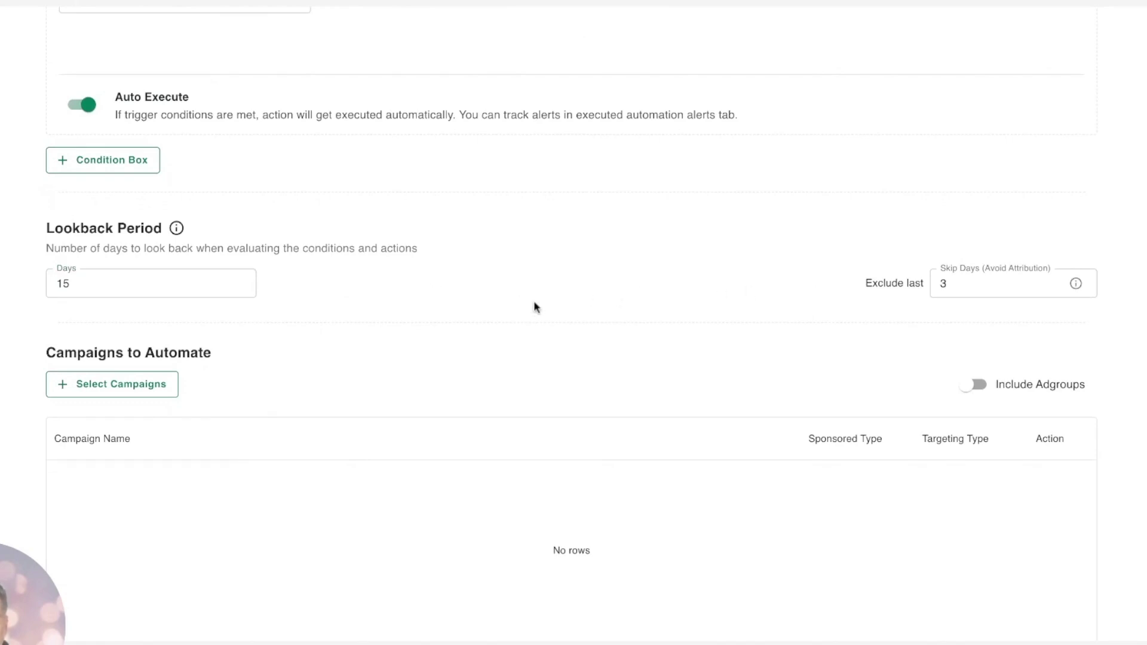
Schedule the rule to repeat every week on all days.
{"action": "scroll", "coordinate": [534, 306], "scroll_direction": "down", "scroll_amount": 1}
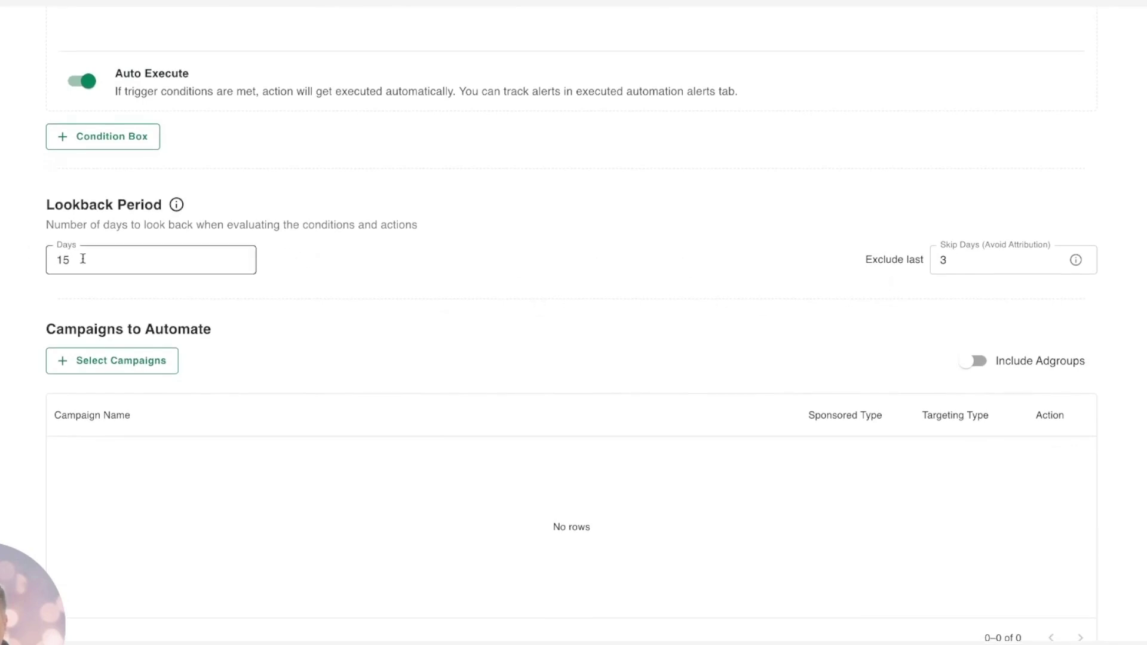
{"action": "scroll", "coordinate": [379, 280], "scroll_direction": "down", "scroll_amount": 2}
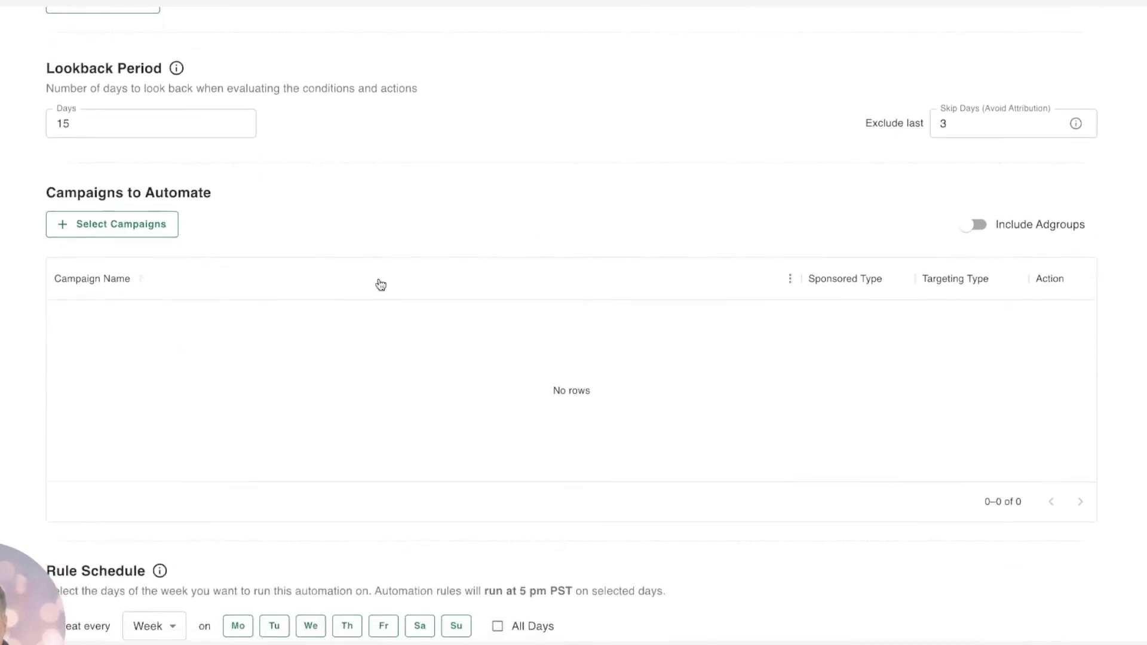
{"action": "scroll", "coordinate": [357, 244], "scroll_direction": "down", "scroll_amount": 1}
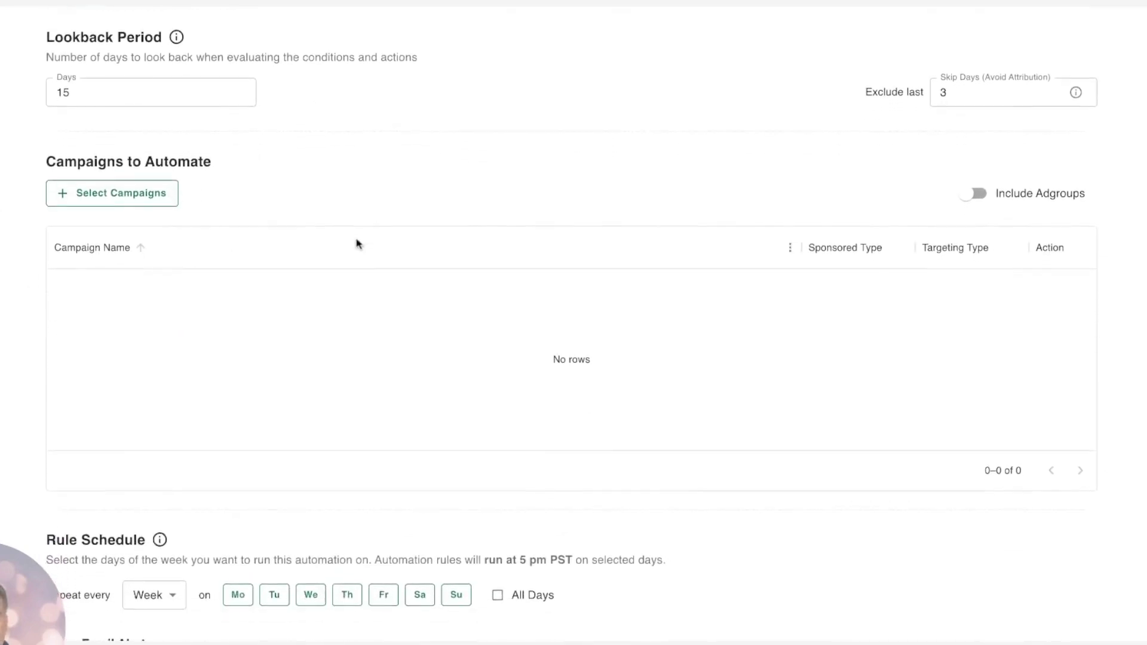
{"action": "scroll", "coordinate": [358, 245], "scroll_direction": "down", "scroll_amount": 2}
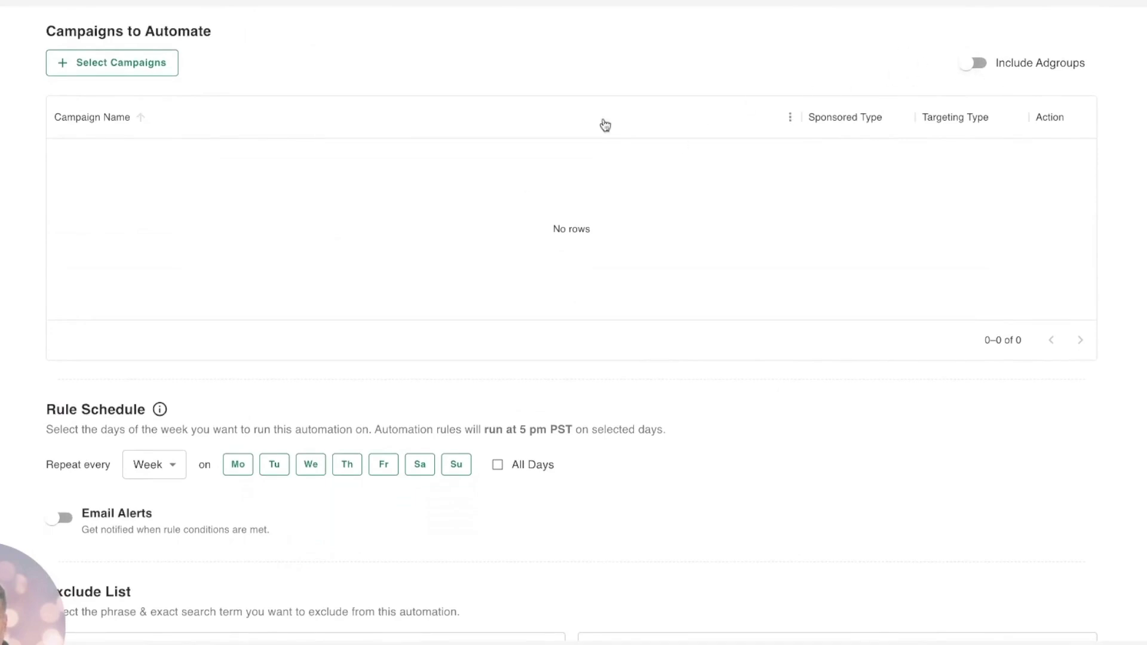
{"action": "scroll", "coordinate": [481, 293], "scroll_direction": "down", "scroll_amount": 1}
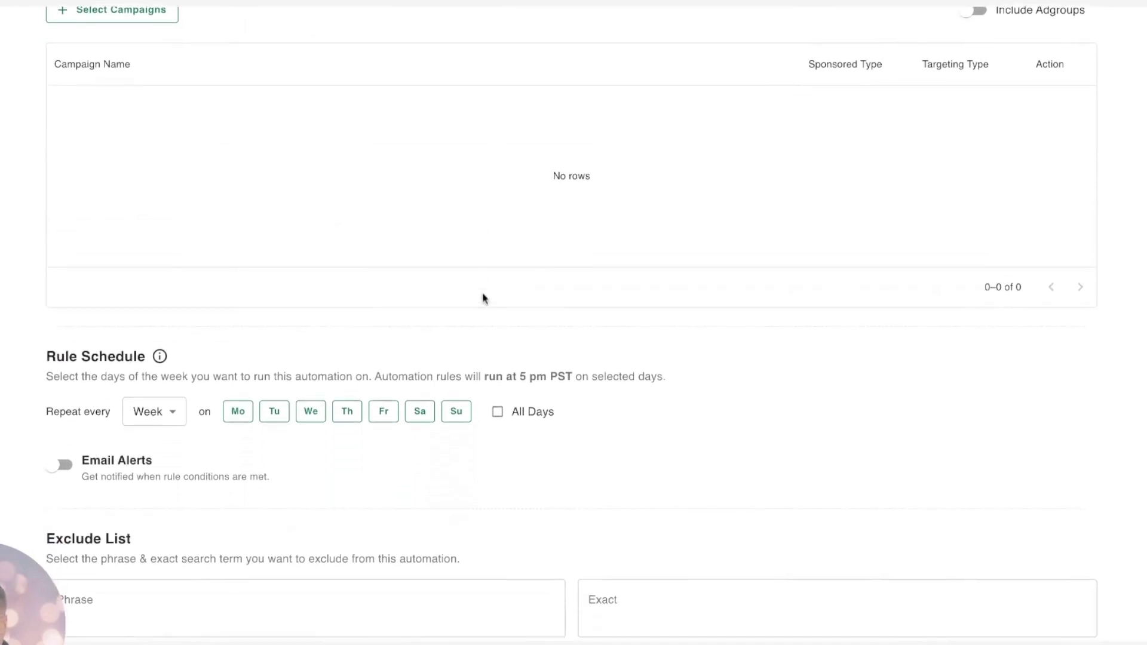
{"action": "left_click", "coordinate": [497, 414]}
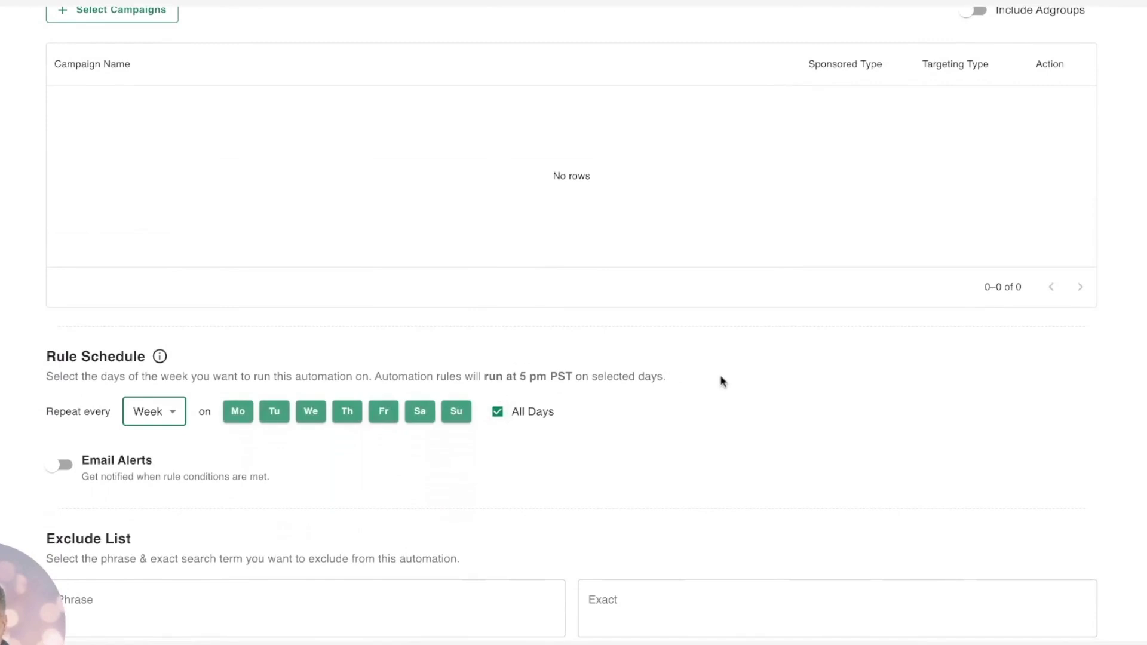
{"action": "scroll", "coordinate": [723, 381], "scroll_direction": "down", "scroll_amount": 1}
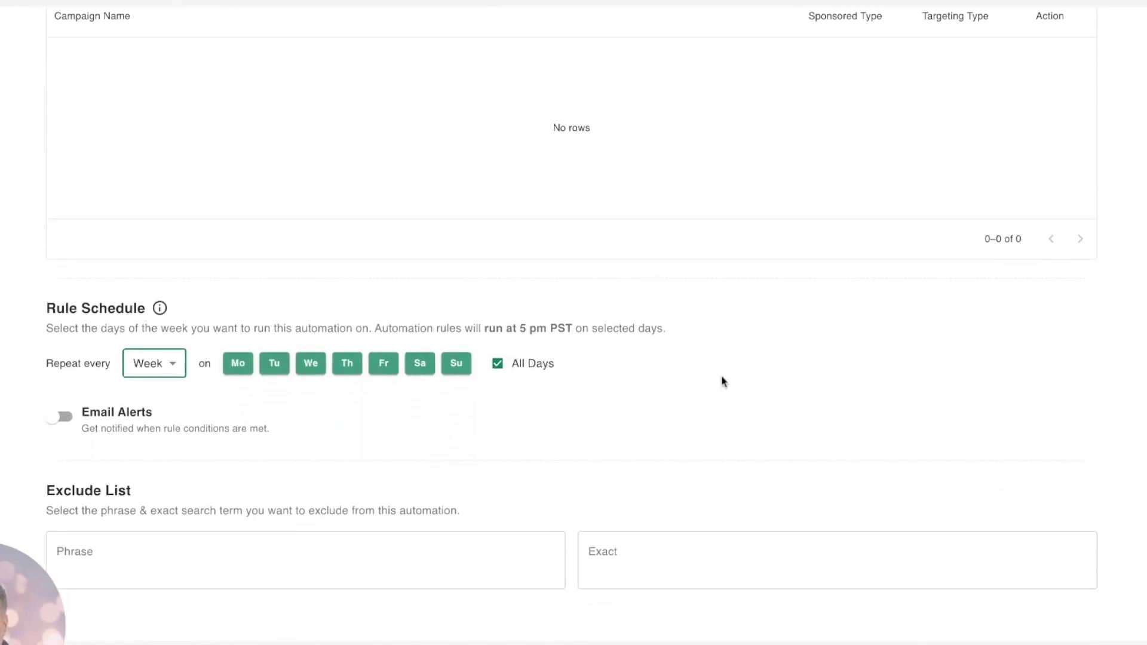
Review the rule's conditions, action and schedule, and examine the Exclude List fields for phrase and exact search terms.
{"action": "scroll", "coordinate": [692, 368], "scroll_direction": "up", "scroll_amount": 18}
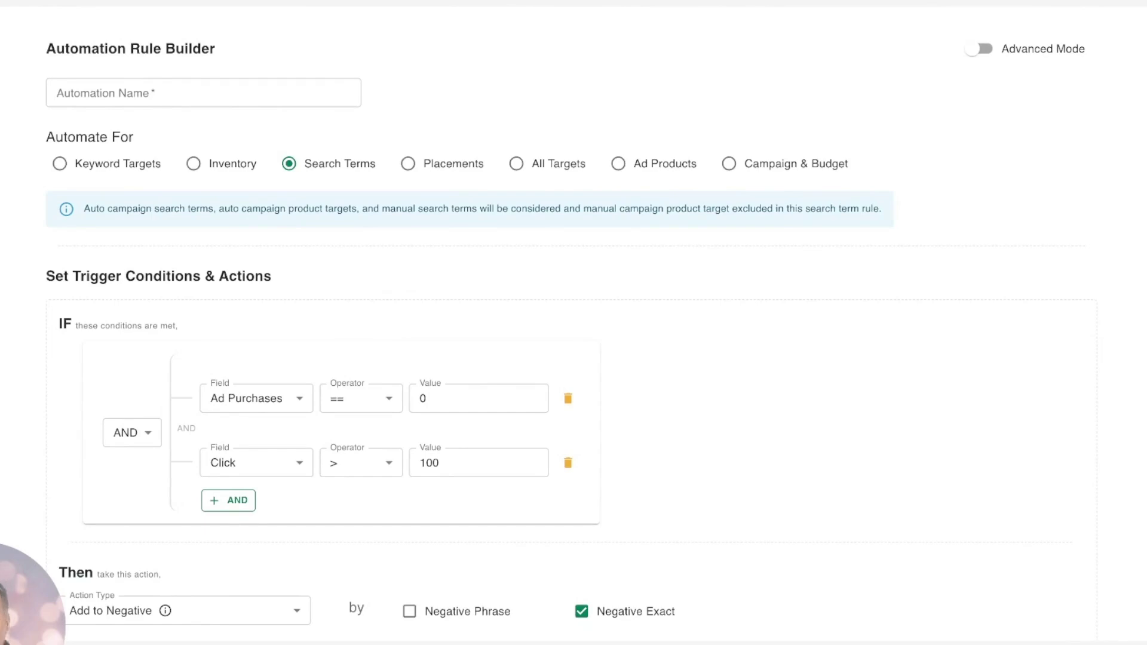
{"action": "scroll", "coordinate": [573, 323], "scroll_direction": "down", "scroll_amount": 1}
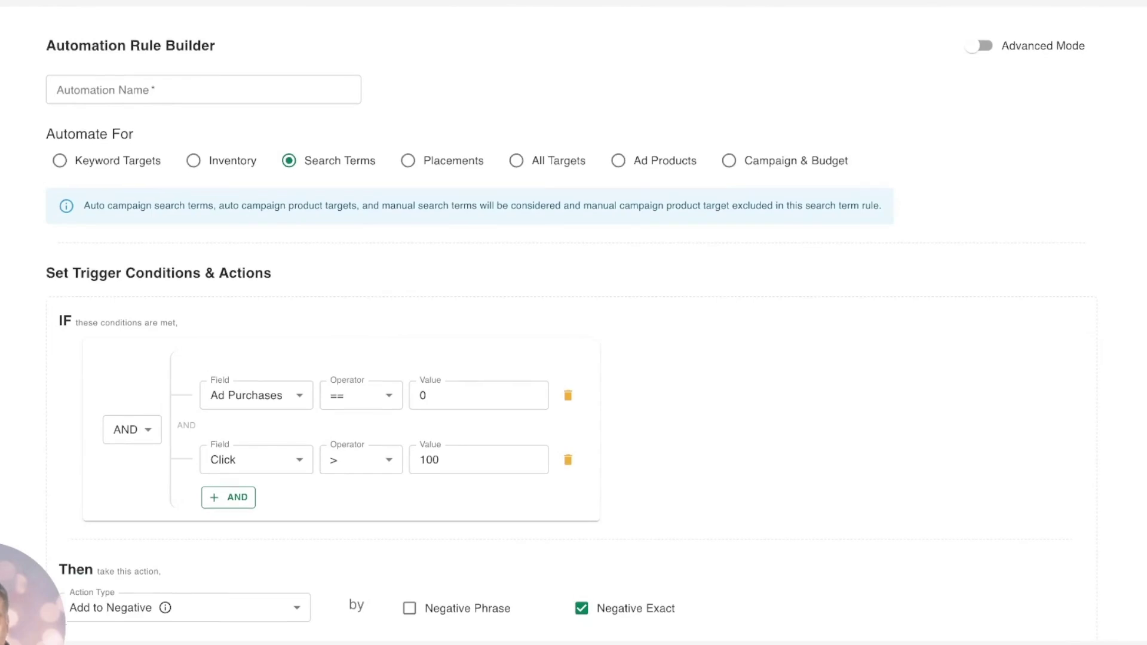
{"action": "scroll", "coordinate": [574, 322], "scroll_direction": "down", "scroll_amount": 13}
{"action": "left_click", "coordinate": [447, 524]}
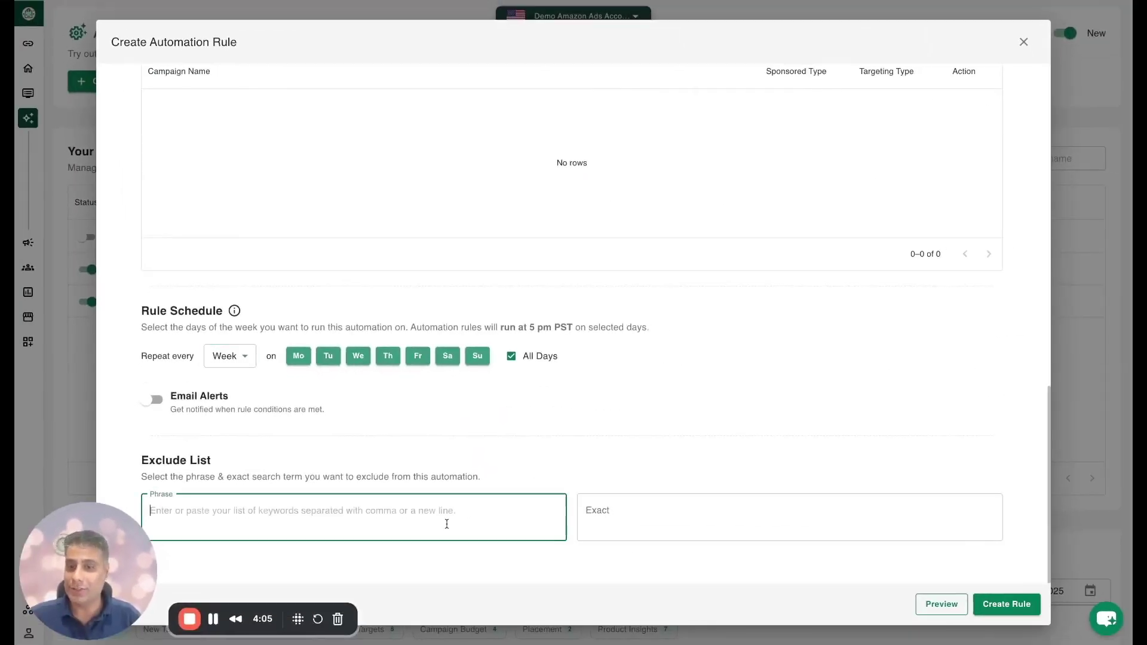
{"action": "left_click", "coordinate": [461, 469]}
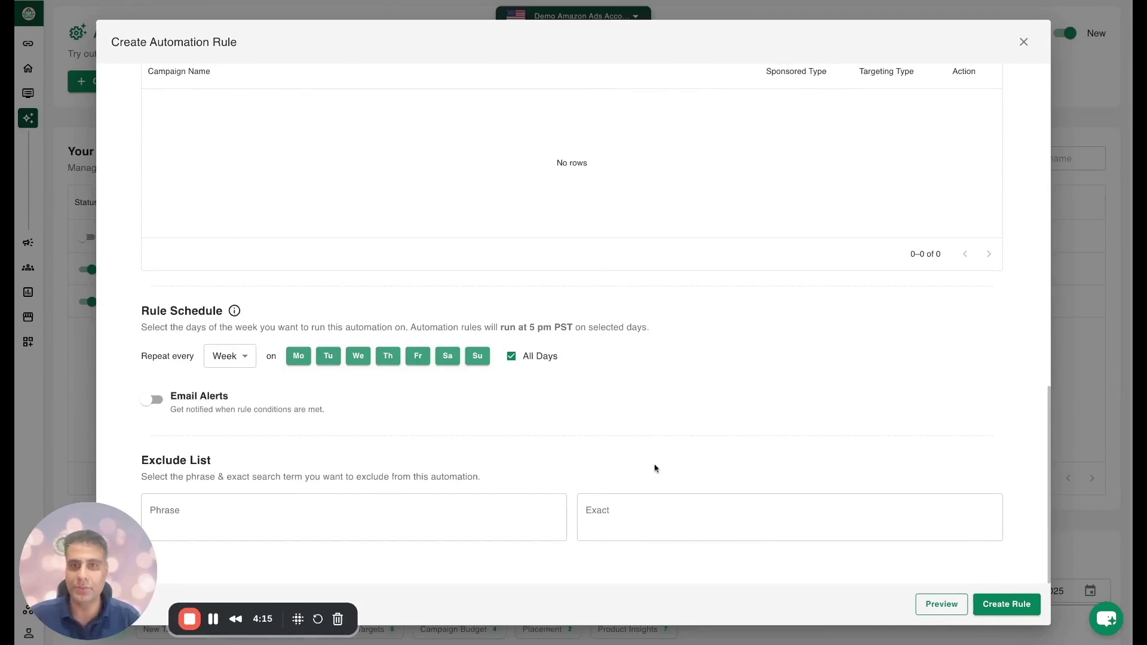
Switch the rule to automate for Campaign & Budget and set its first condition to Live Budget Usage > 80.
{"action": "scroll", "coordinate": [655, 469], "scroll_direction": "up", "scroll_amount": 15}
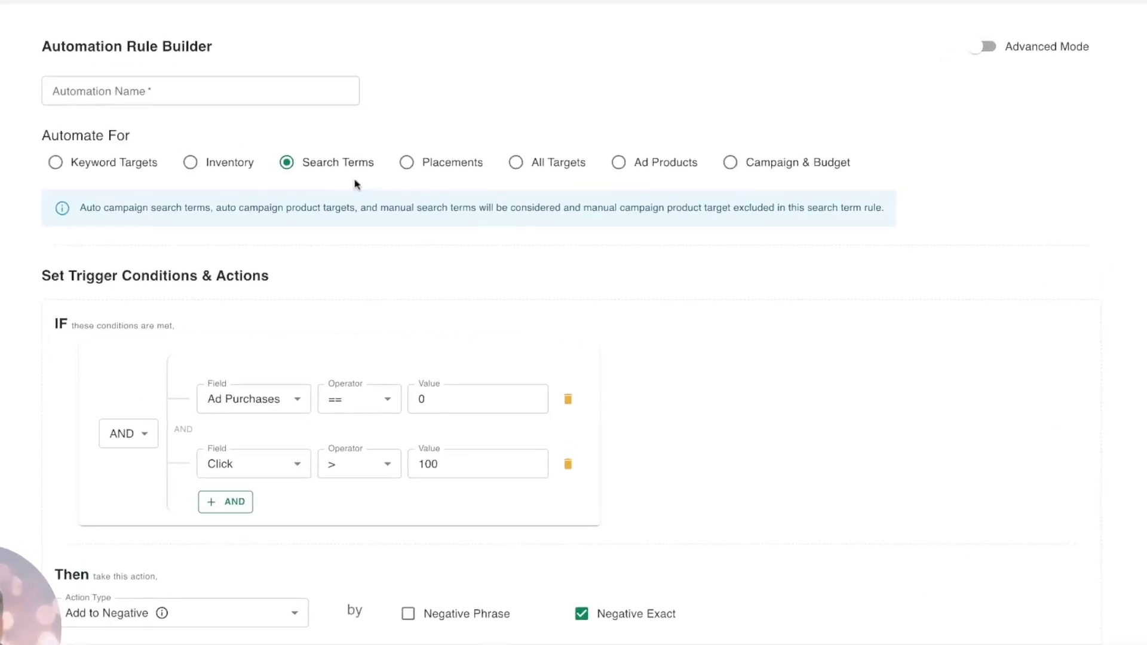
{"action": "left_click", "coordinate": [729, 161]}
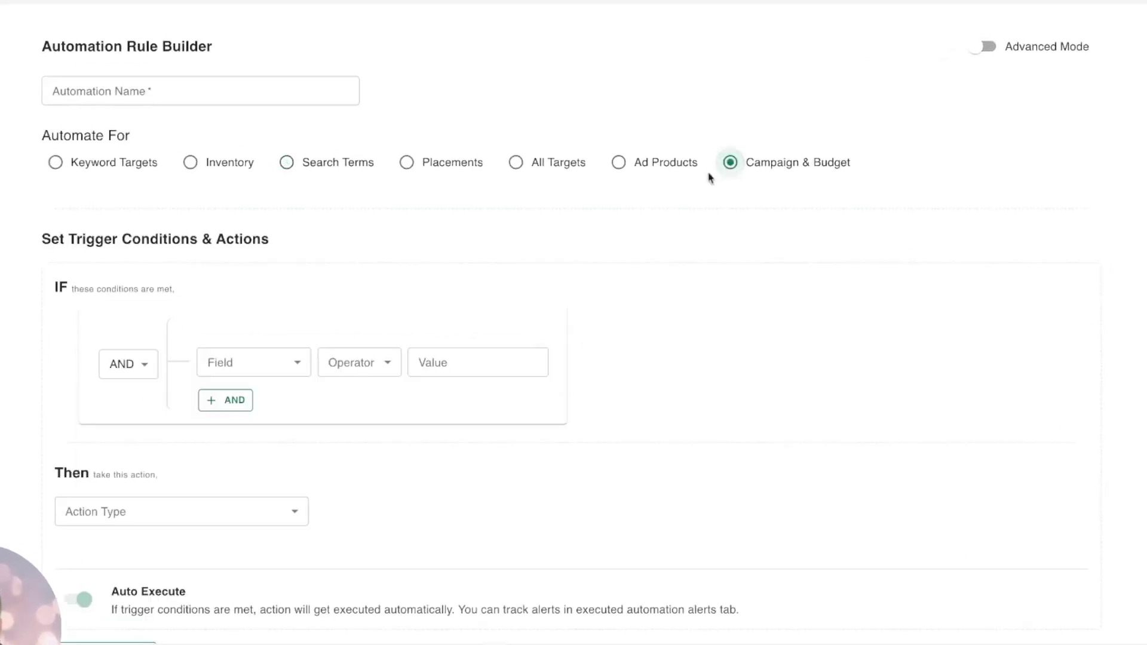
{"action": "scroll", "coordinate": [502, 315], "scroll_direction": "down", "scroll_amount": 3}
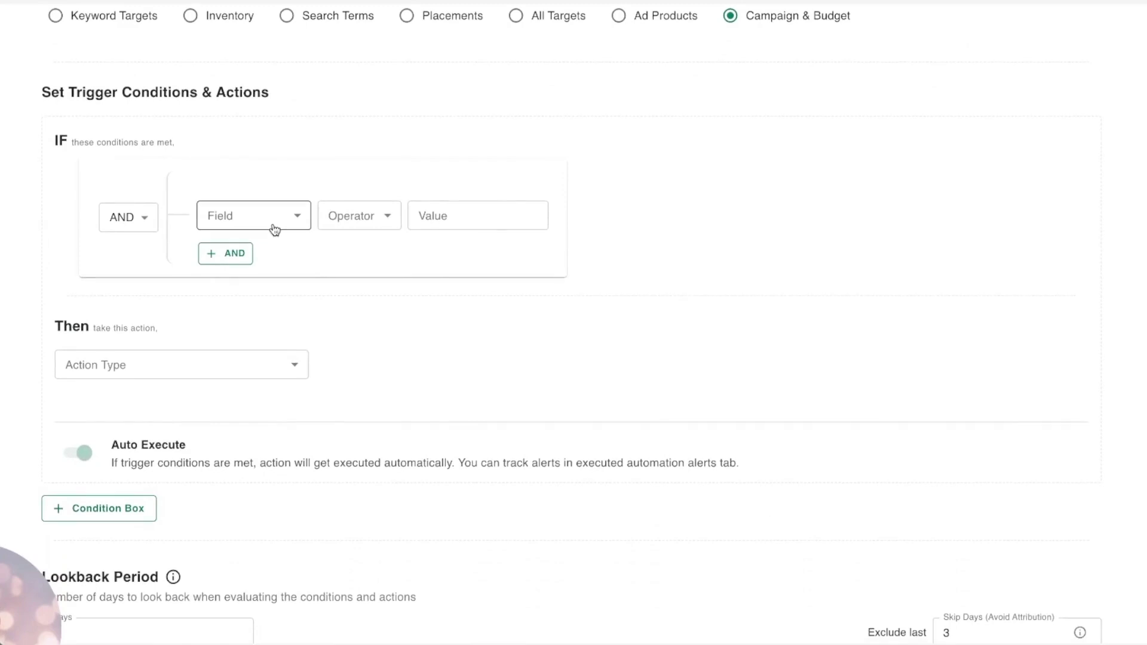
{"action": "left_click", "coordinate": [274, 229]}
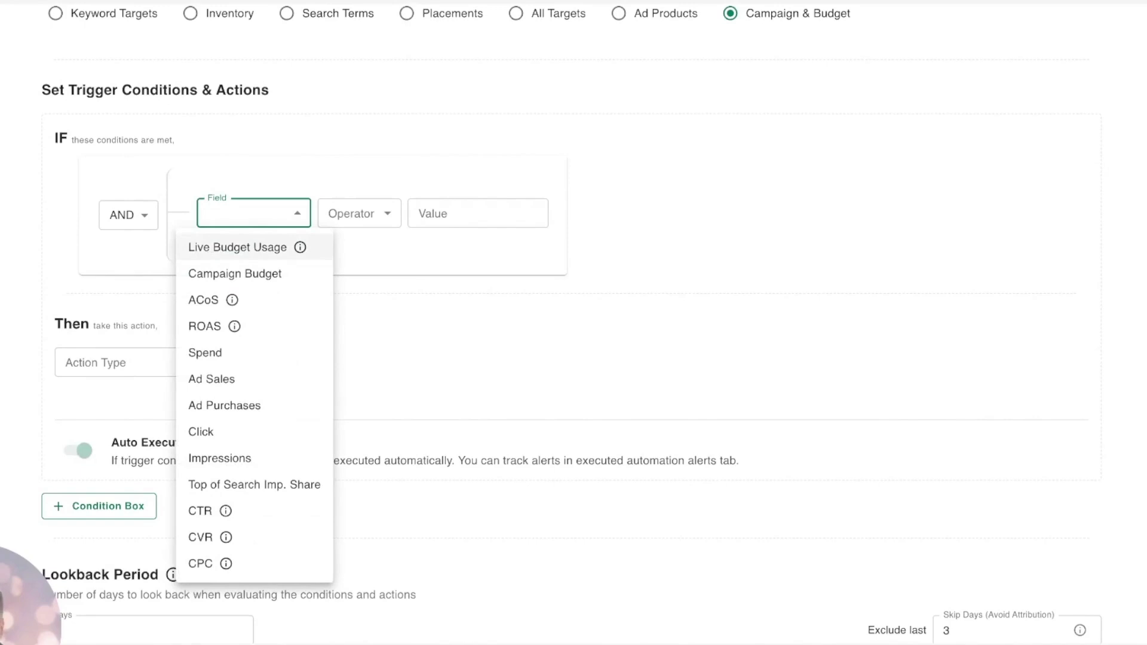
{"action": "left_click", "coordinate": [239, 246]}
{"action": "left_click", "coordinate": [434, 224]}
{"action": "left_click", "coordinate": [421, 272]}
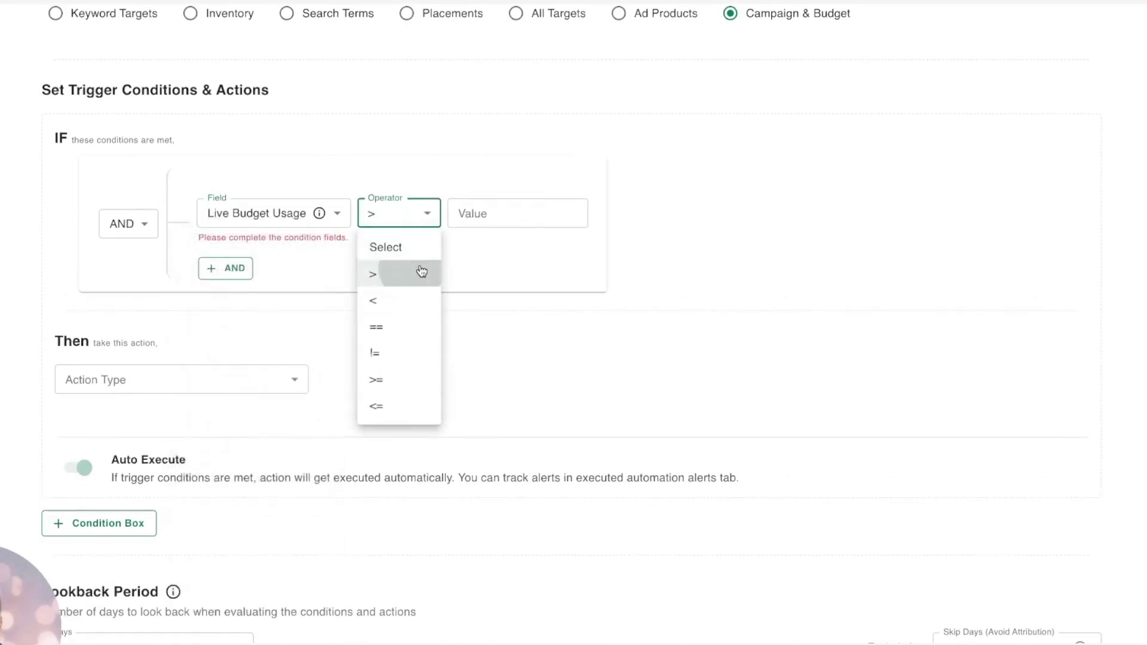
{"action": "left_click", "coordinate": [503, 213]}
{"action": "type", "text": "80"}
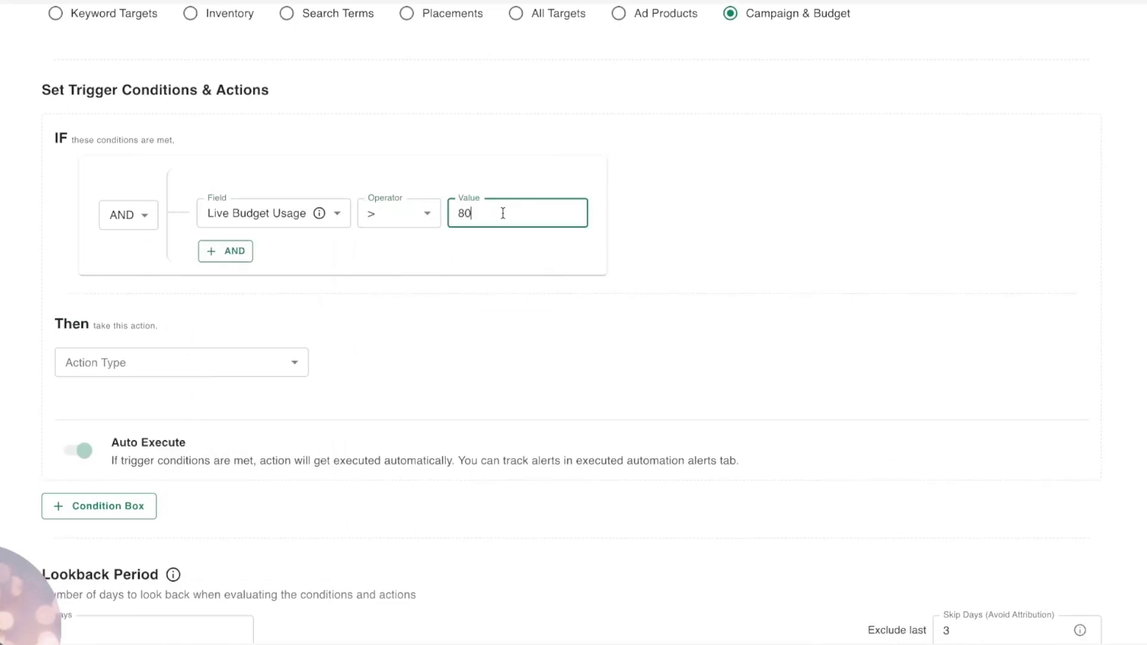
Add a second AND condition requiring ACoS < 40%.
{"action": "left_click", "coordinate": [233, 254]}
{"action": "left_click", "coordinate": [252, 276]}
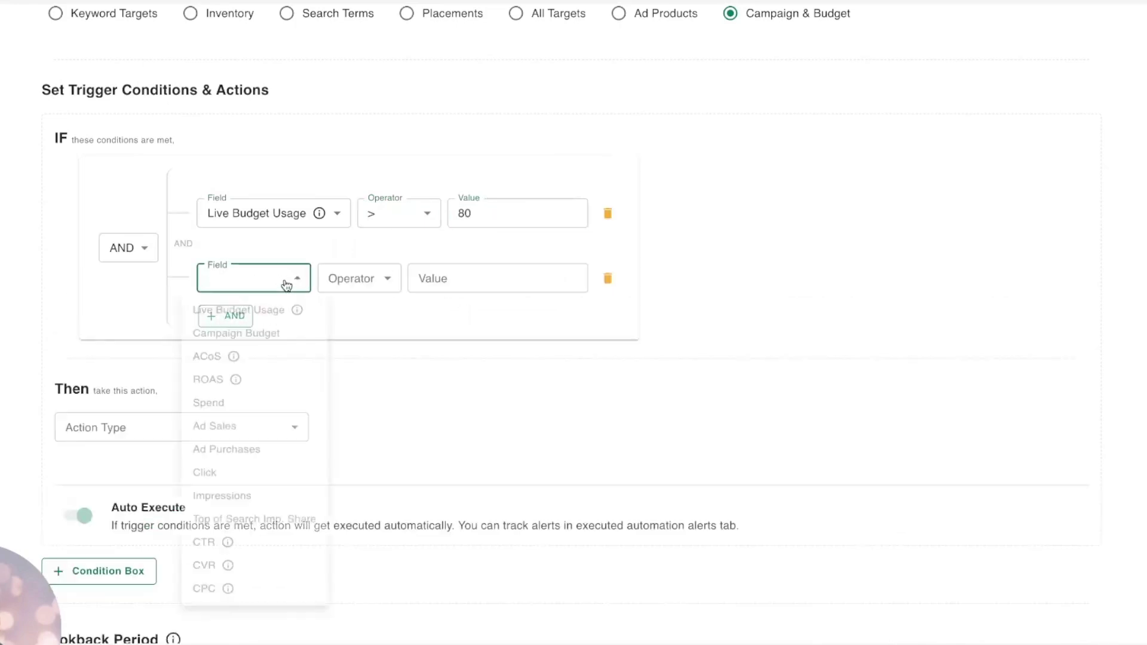
{"action": "left_click", "coordinate": [250, 366]}
{"action": "left_click", "coordinate": [394, 287]}
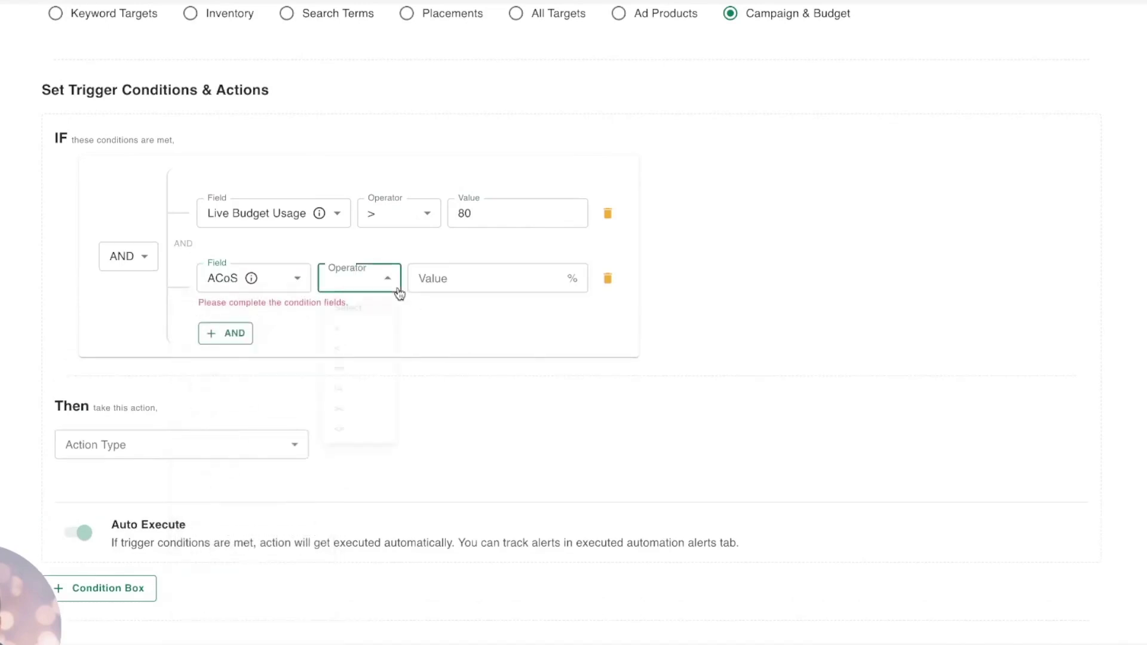
{"action": "left_click", "coordinate": [360, 376]}
{"action": "left_click", "coordinate": [472, 285]}
{"action": "type", "text": "40"}
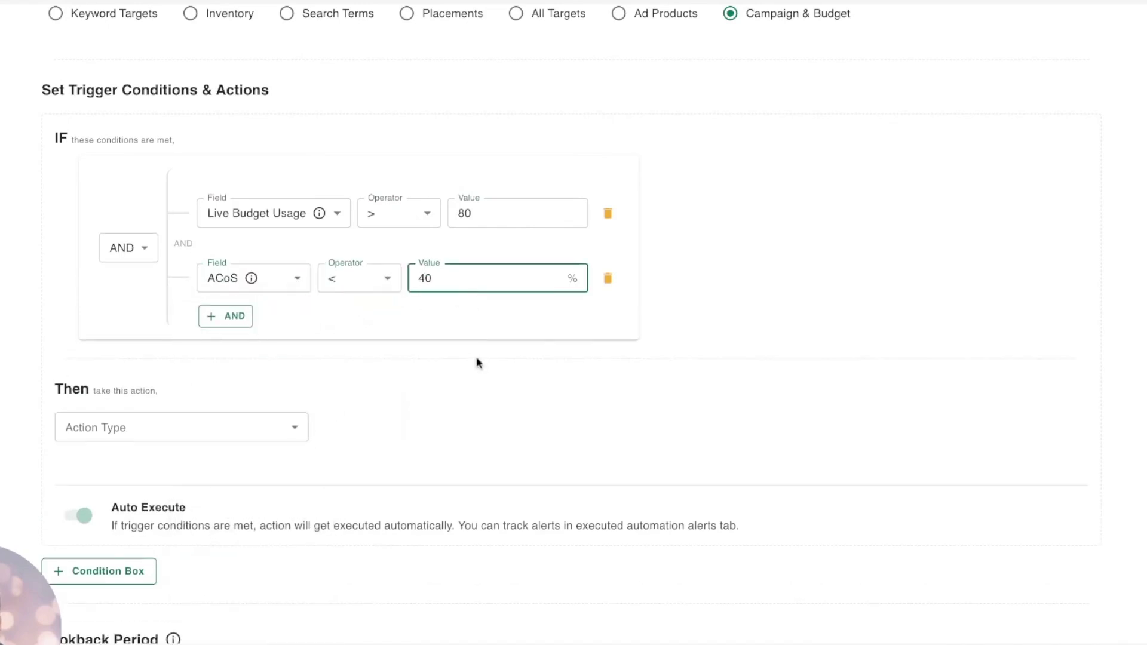
{"action": "left_click", "coordinate": [478, 363]}
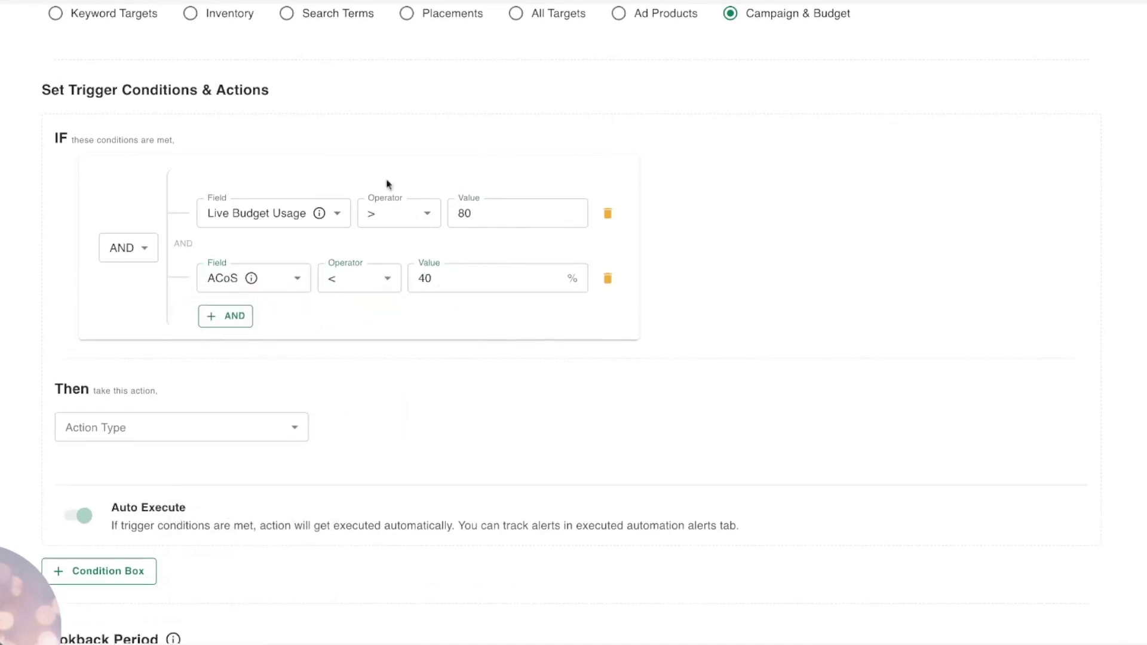
Set the rule's action to Increase Budget by Percentage with a value of 10.
{"action": "scroll", "coordinate": [681, 334], "scroll_direction": "down", "scroll_amount": 1}
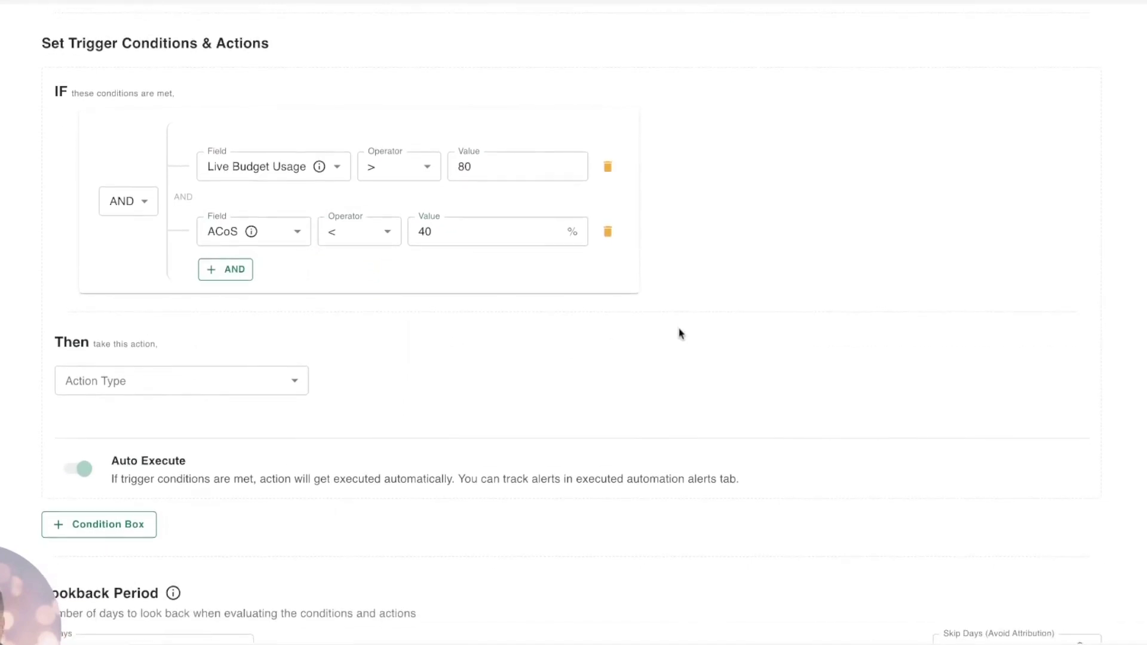
{"action": "scroll", "coordinate": [681, 333], "scroll_direction": "down", "scroll_amount": 1}
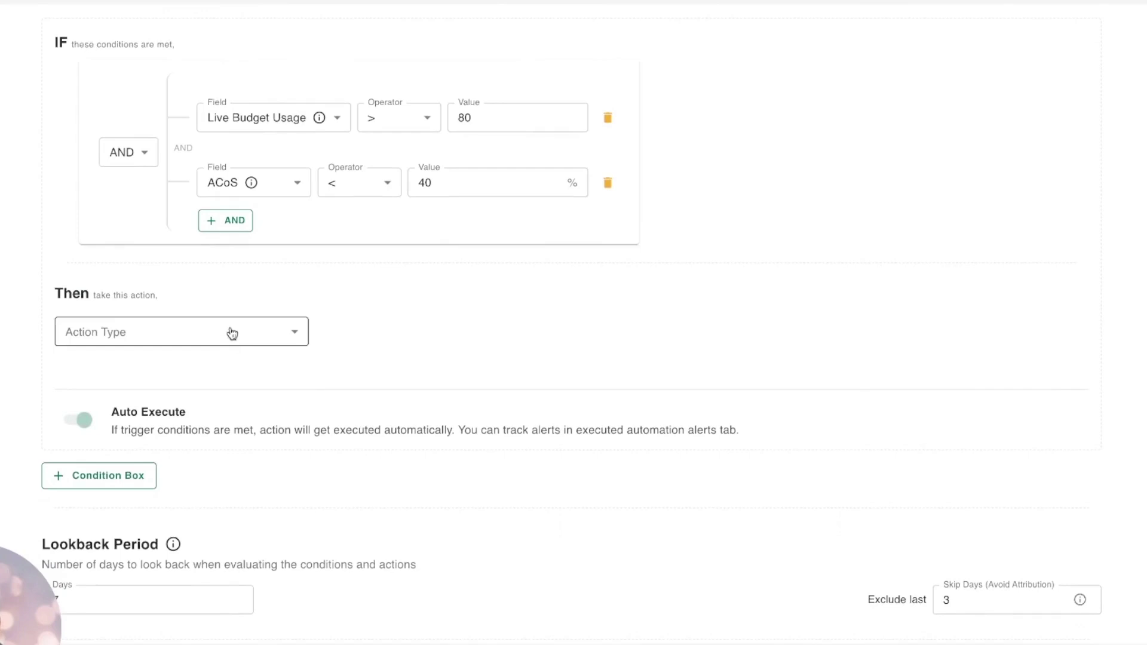
{"action": "left_click", "coordinate": [231, 333]}
{"action": "left_click", "coordinate": [191, 368]}
{"action": "left_click", "coordinate": [459, 335]}
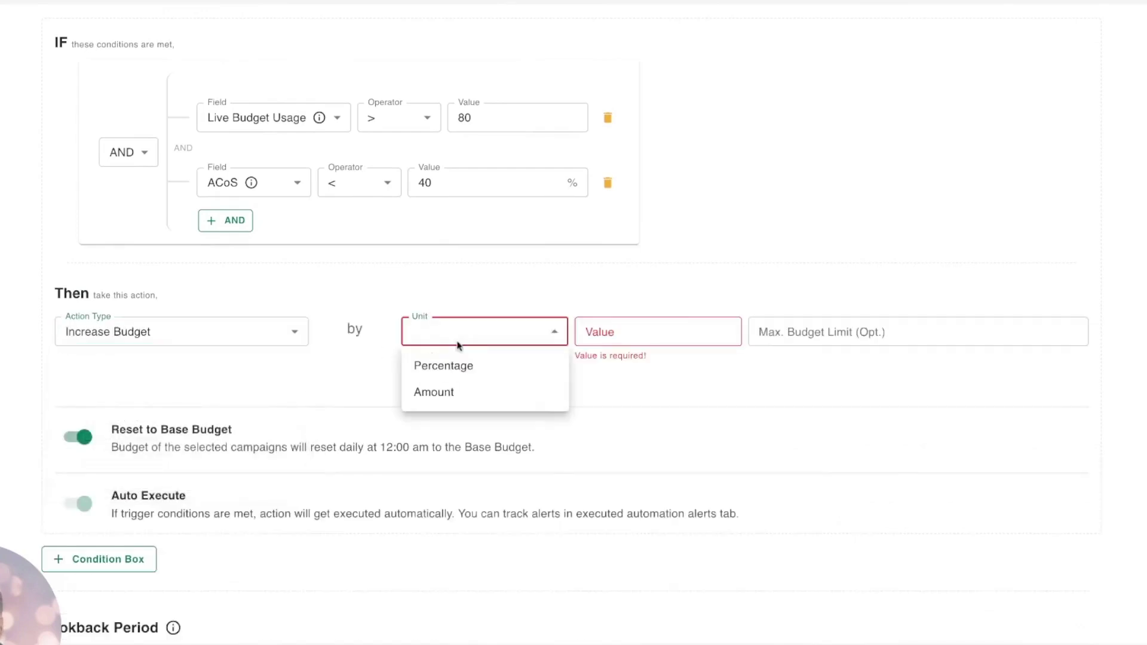
{"action": "left_click", "coordinate": [519, 363]}
{"action": "left_click", "coordinate": [605, 330]}
{"action": "type", "text": "10"}
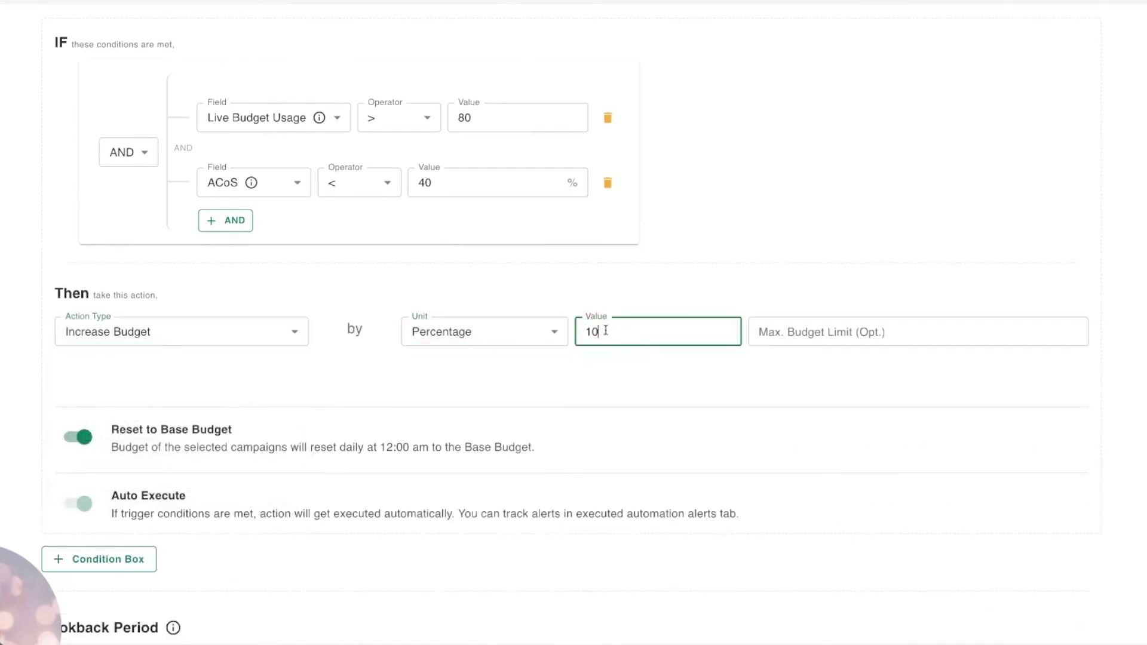
{"action": "left_click", "coordinate": [665, 286]}
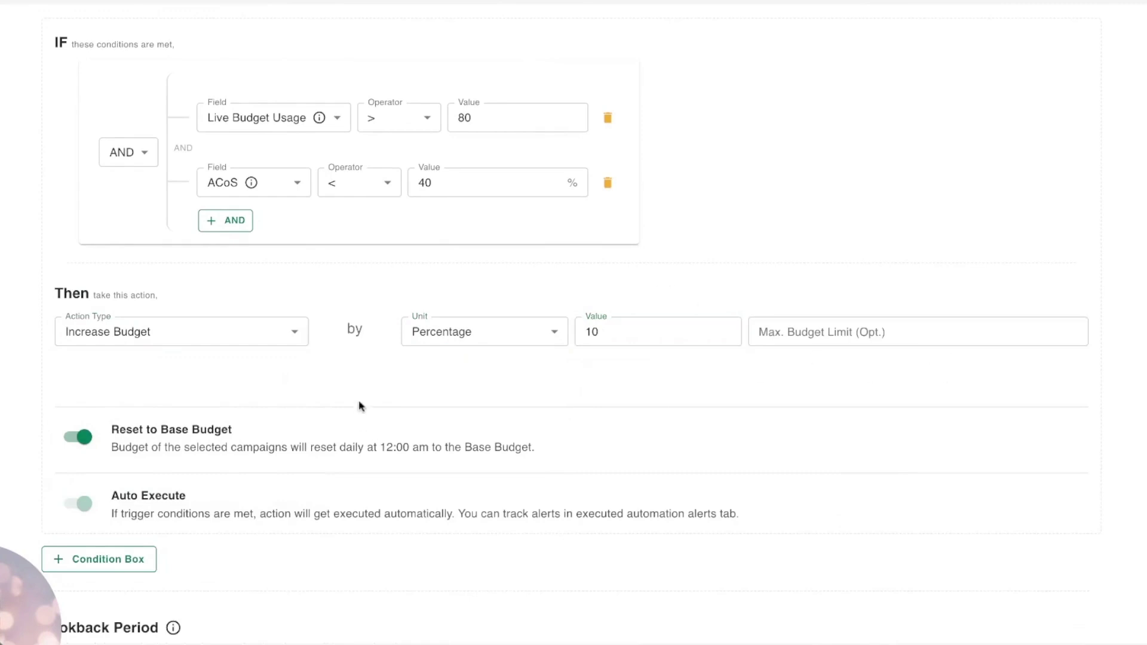
Set the budget rule's lookback period to 30 days.
{"action": "scroll", "coordinate": [359, 406], "scroll_direction": "down", "scroll_amount": 3}
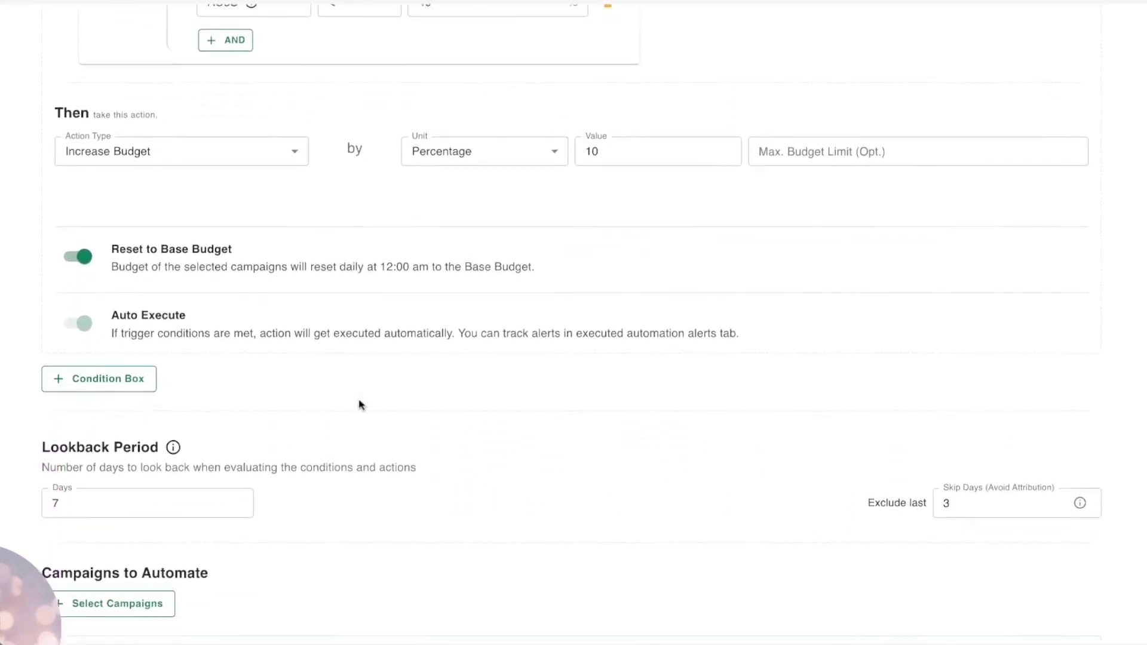
{"action": "scroll", "coordinate": [305, 384], "scroll_direction": "down", "scroll_amount": 3}
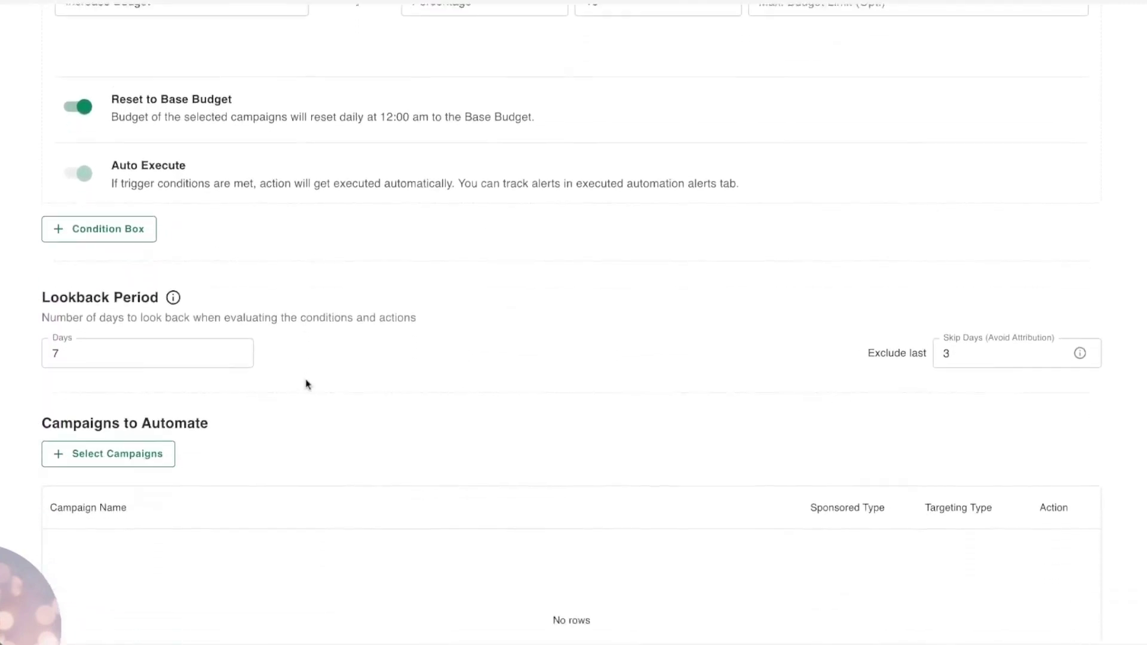
{"action": "scroll", "coordinate": [332, 303], "scroll_direction": "down", "scroll_amount": 2}
{"action": "left_click", "coordinate": [129, 198]}
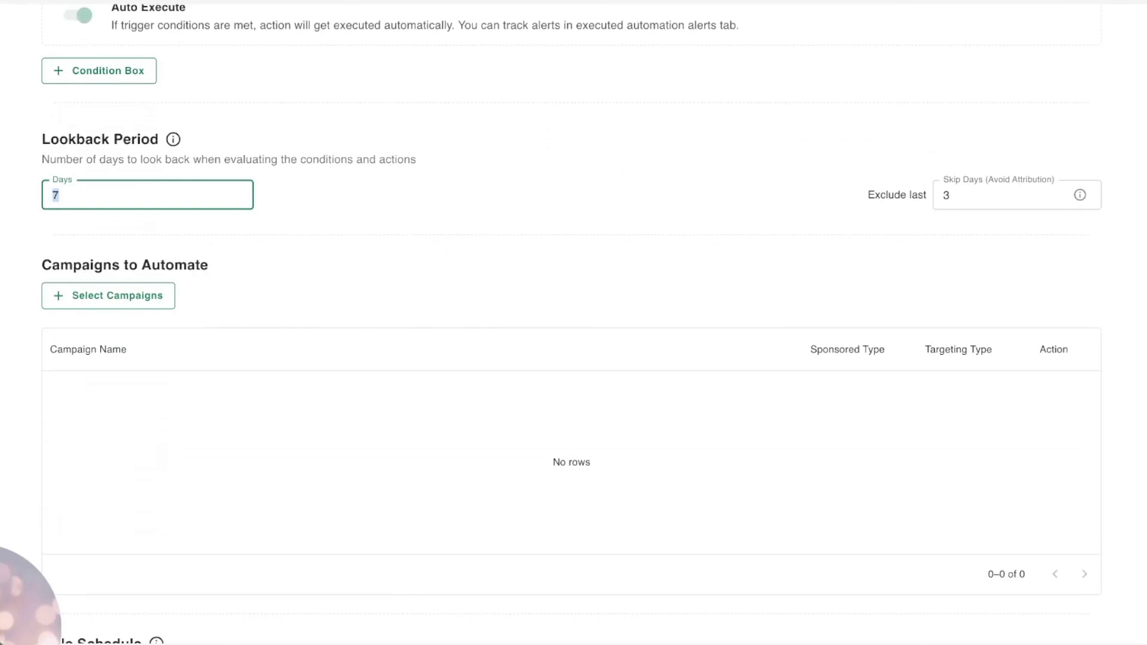
{"action": "type", "text": "15"}
{"action": "key", "text": "BackSpace"}
{"action": "key", "text": "BackSpace"}
Schedule the budget rule to run on all days of the week.
{"action": "scroll", "coordinate": [384, 207], "scroll_direction": "down", "scroll_amount": 3}
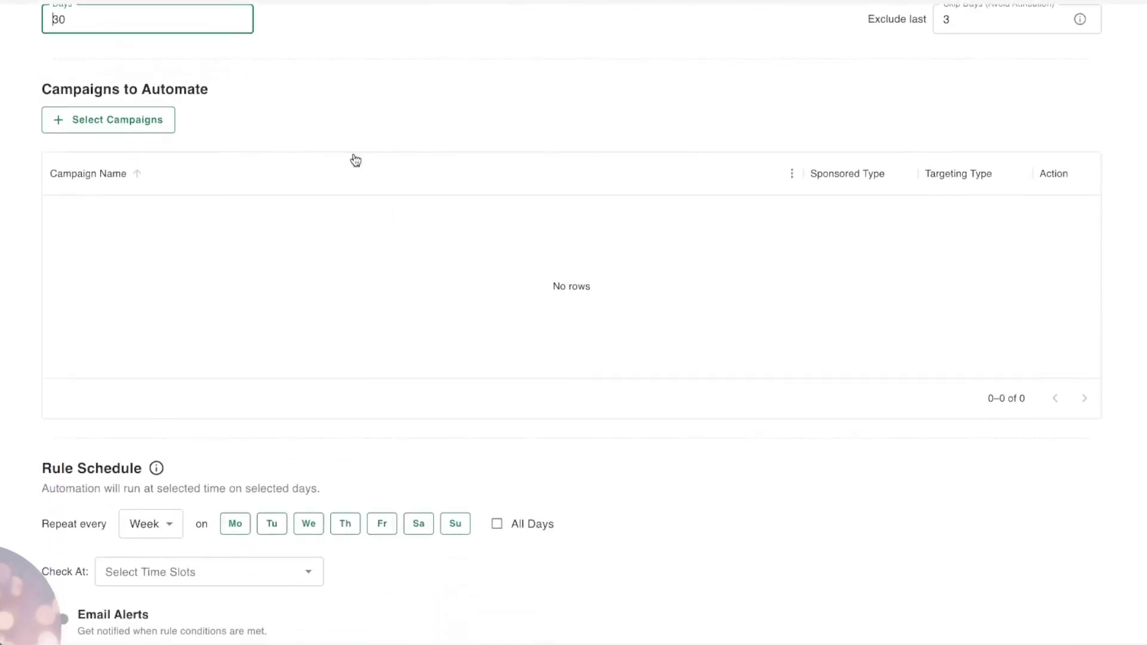
{"action": "scroll", "coordinate": [353, 159], "scroll_direction": "down", "scroll_amount": 1}
{"action": "left_click", "coordinate": [497, 452]}
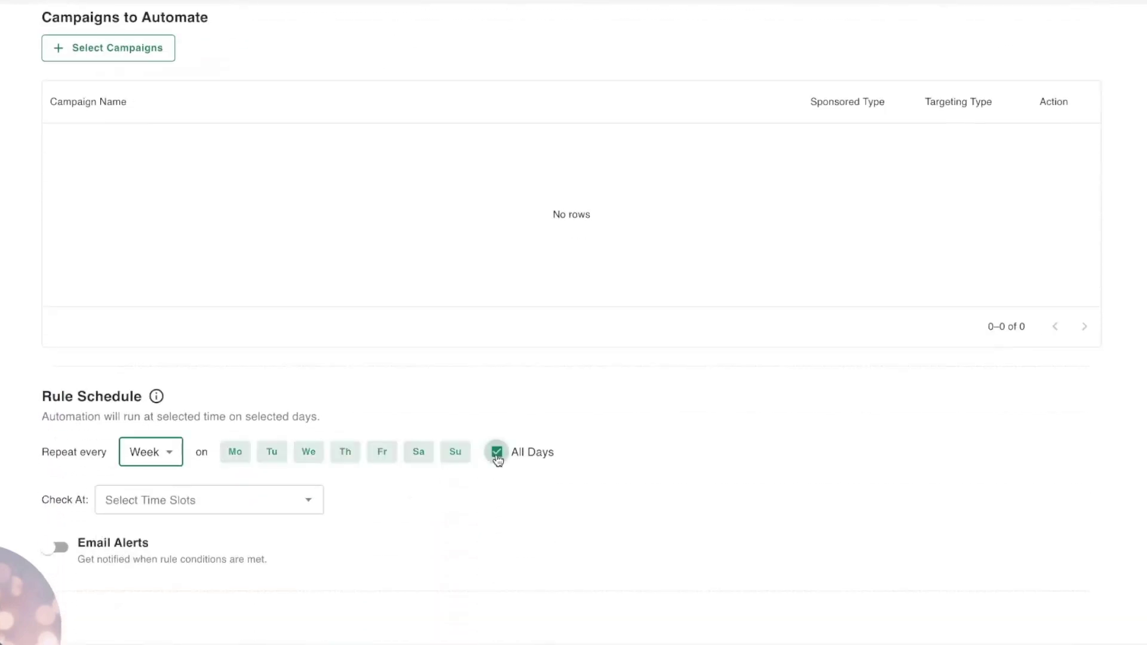
Add 7:00 PM, 4:00 PM and 10:00 PM as the times at which the rule is checked.
{"action": "left_click", "coordinate": [279, 499]}
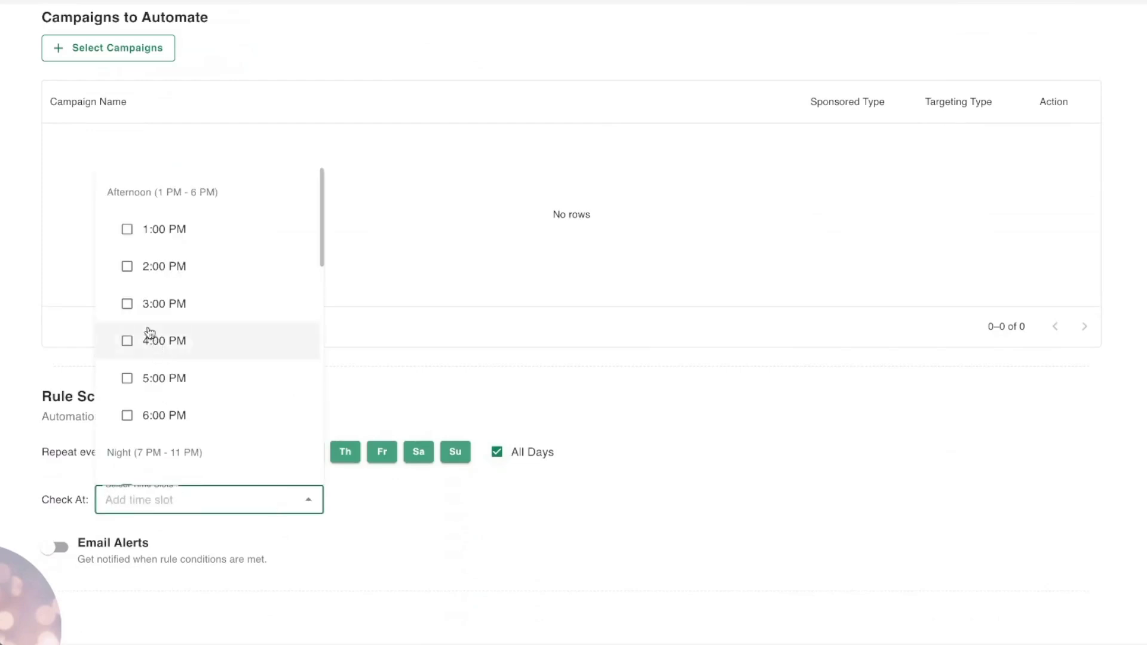
{"action": "scroll", "coordinate": [156, 344], "scroll_direction": "down", "scroll_amount": 2}
{"action": "left_click", "coordinate": [127, 423]}
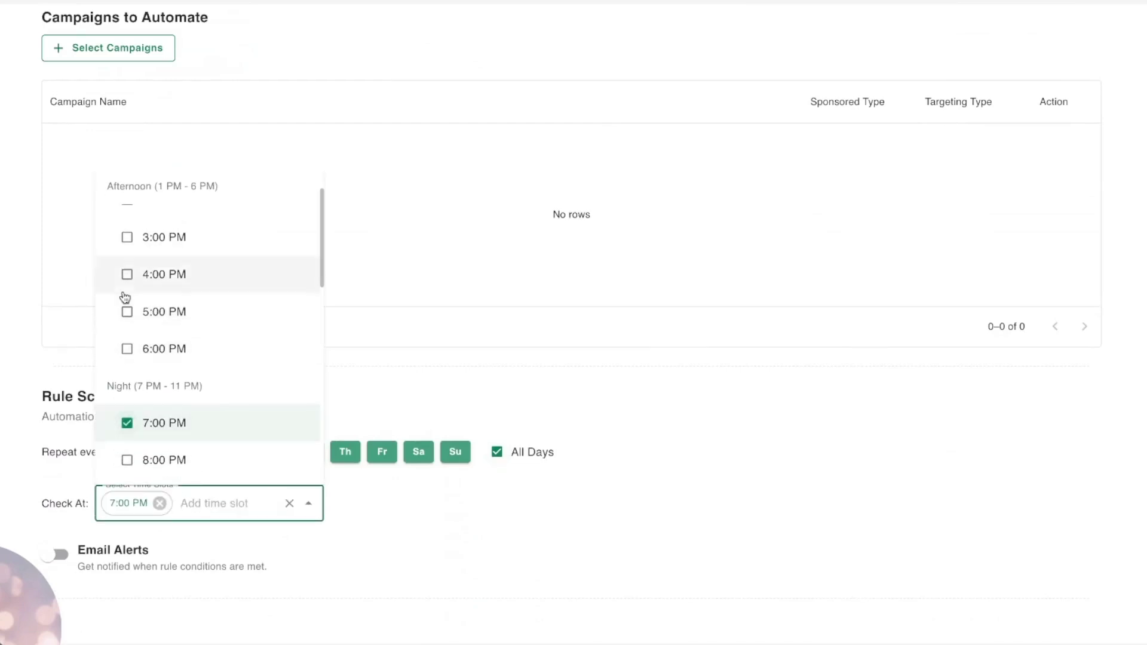
{"action": "left_click", "coordinate": [125, 287]}
{"action": "scroll", "coordinate": [133, 298], "scroll_direction": "up", "scroll_amount": 2}
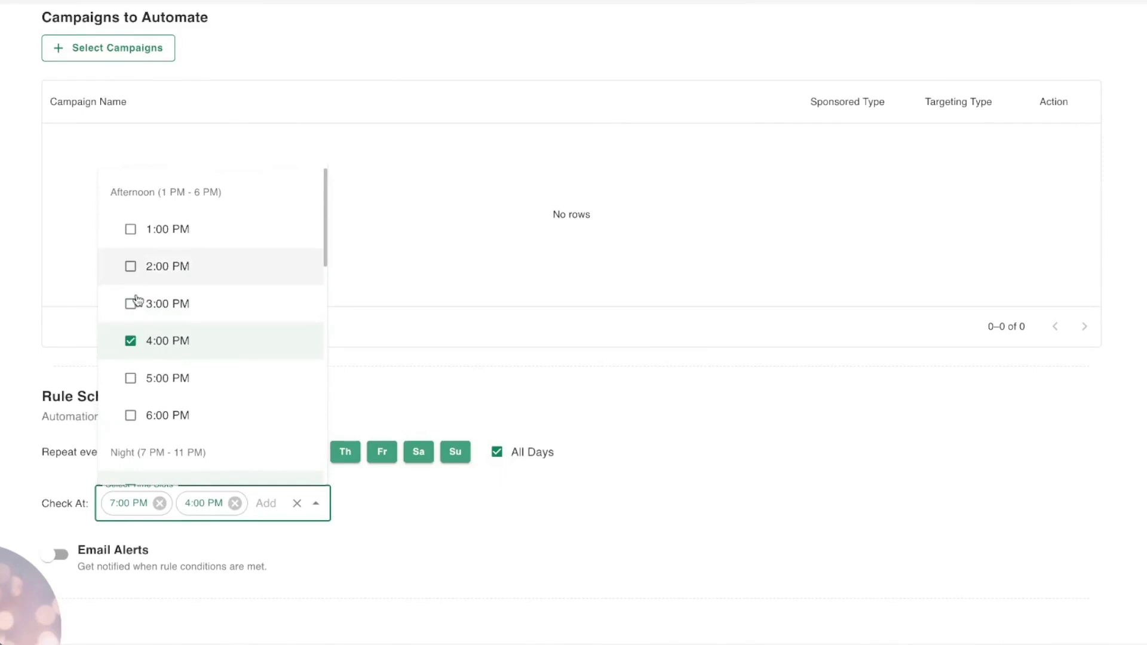
{"action": "scroll", "coordinate": [141, 302], "scroll_direction": "down", "scroll_amount": 3}
{"action": "left_click", "coordinate": [131, 460]}
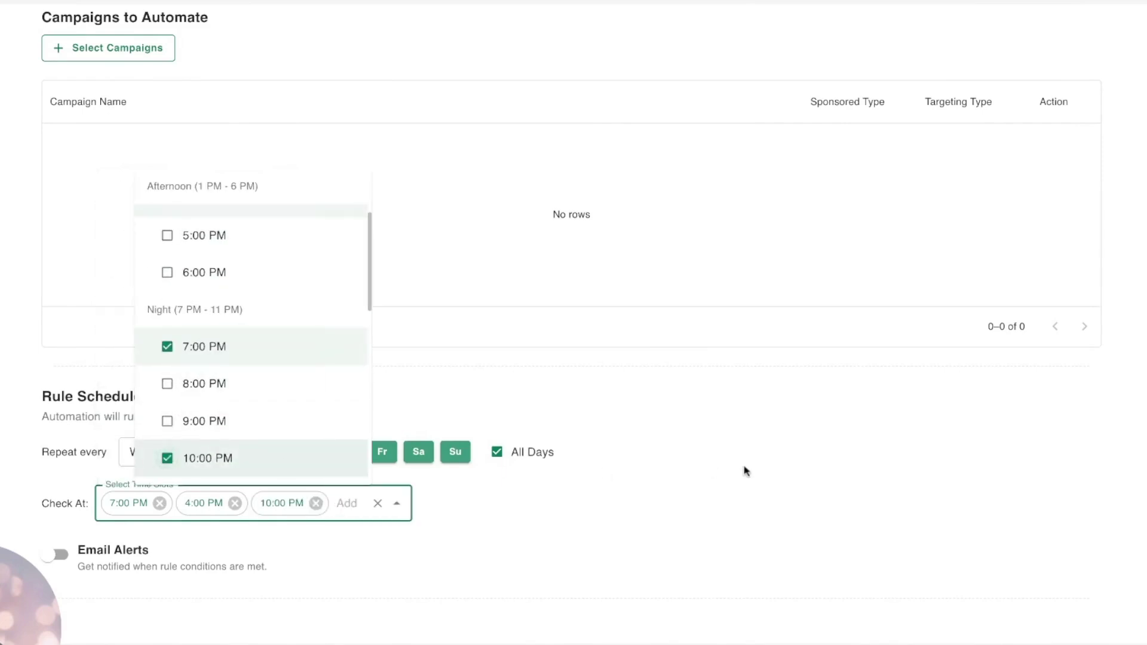
{"action": "left_click", "coordinate": [746, 470]}
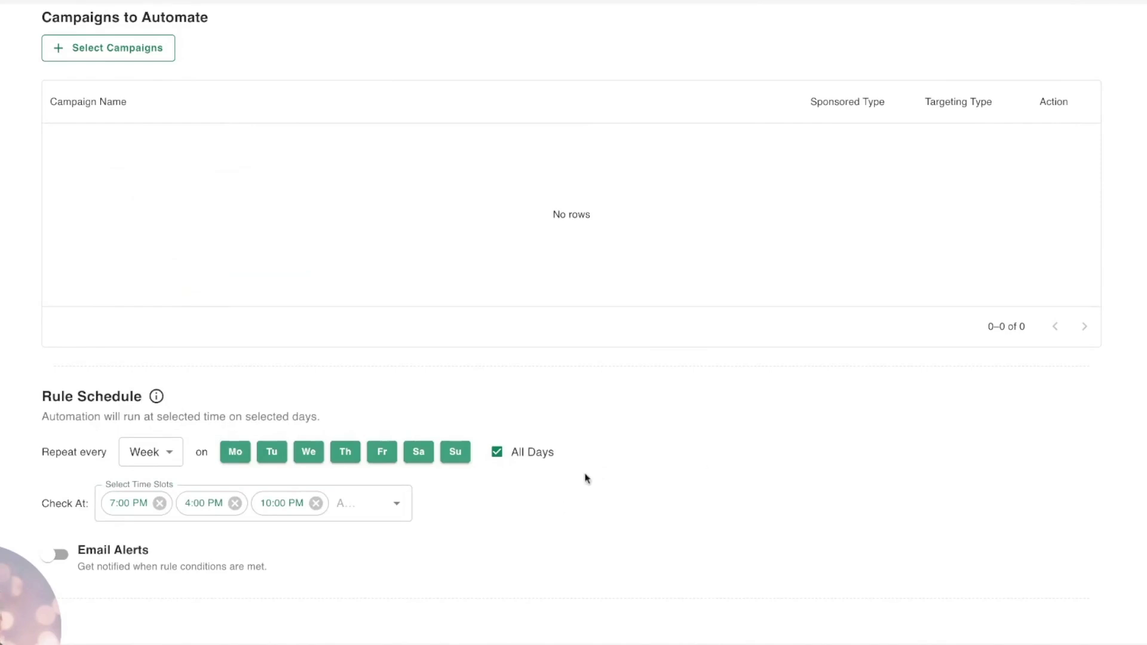
Enable Email Alerts for the budget rule.
{"action": "scroll", "coordinate": [722, 476], "scroll_direction": "up", "scroll_amount": 3}
{"action": "scroll", "coordinate": [722, 478], "scroll_direction": "up", "scroll_amount": 2}
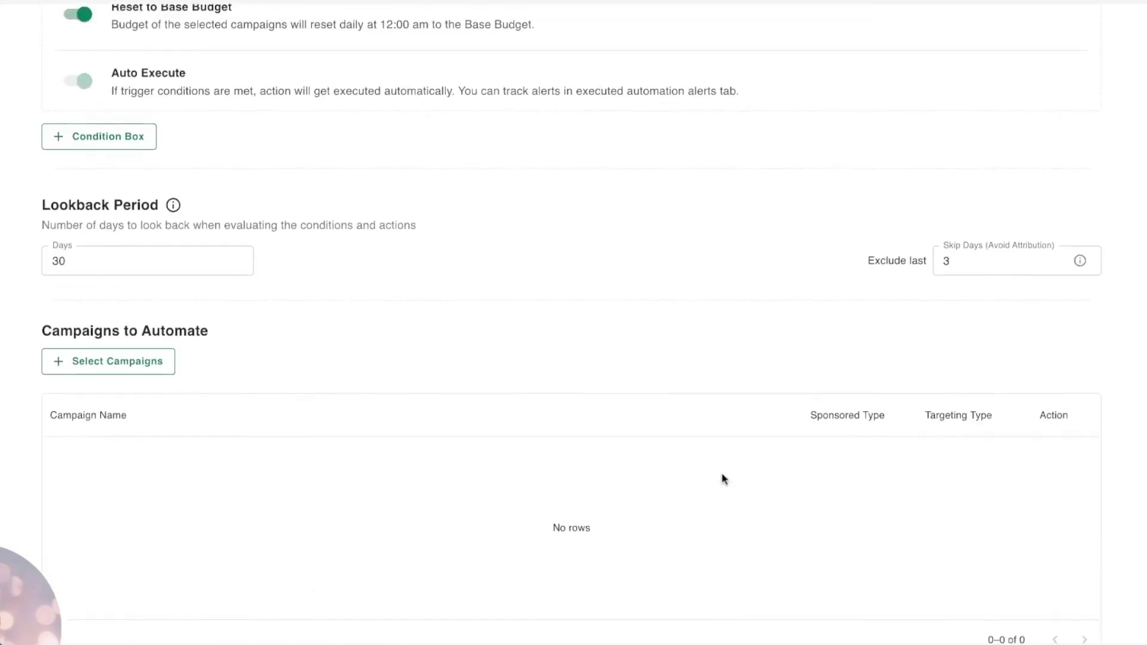
{"action": "scroll", "coordinate": [722, 478], "scroll_direction": "down", "scroll_amount": 5}
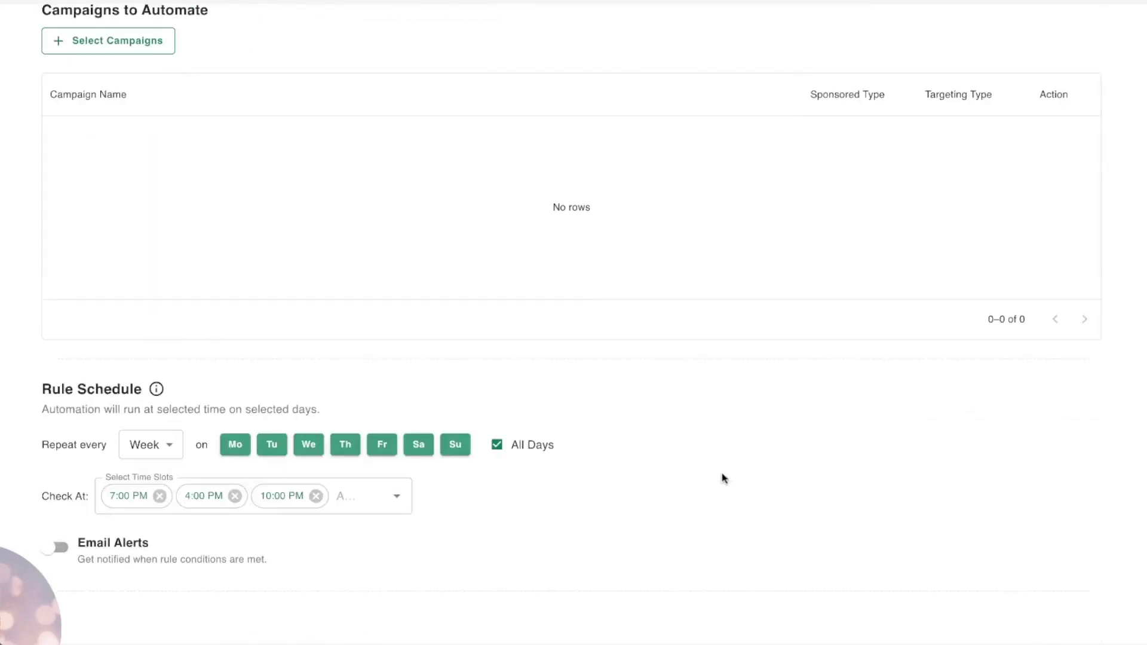
{"action": "left_click", "coordinate": [61, 547]}
{"action": "scroll", "coordinate": [357, 550], "scroll_direction": "down", "scroll_amount": 2}
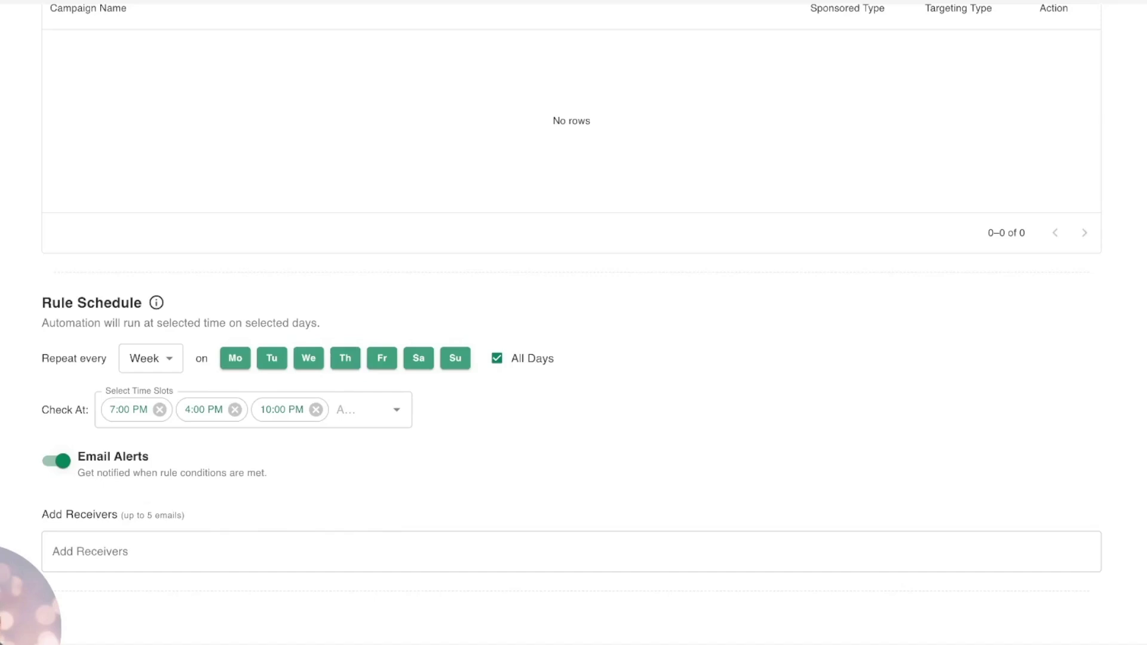
Switch the rule to automate for Keyword Targets and look over the action types offered for it.
{"action": "scroll", "coordinate": [701, 467], "scroll_direction": "up", "scroll_amount": 15}
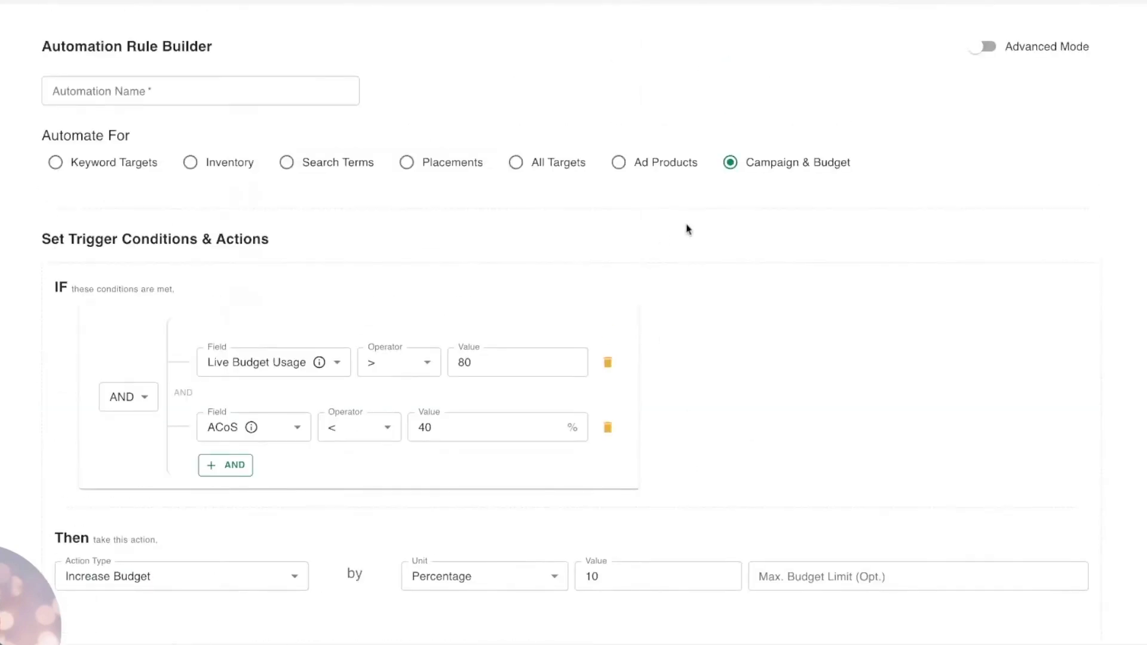
{"action": "left_click", "coordinate": [143, 173]}
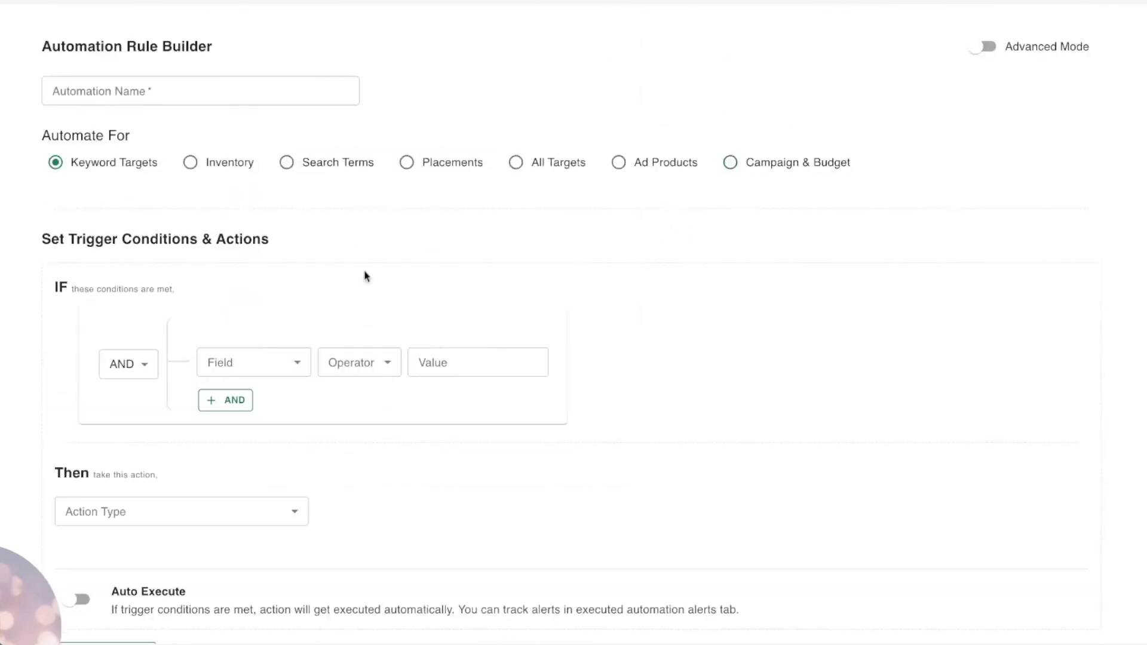
{"action": "scroll", "coordinate": [284, 418], "scroll_direction": "down", "scroll_amount": 3}
{"action": "left_click", "coordinate": [274, 364]}
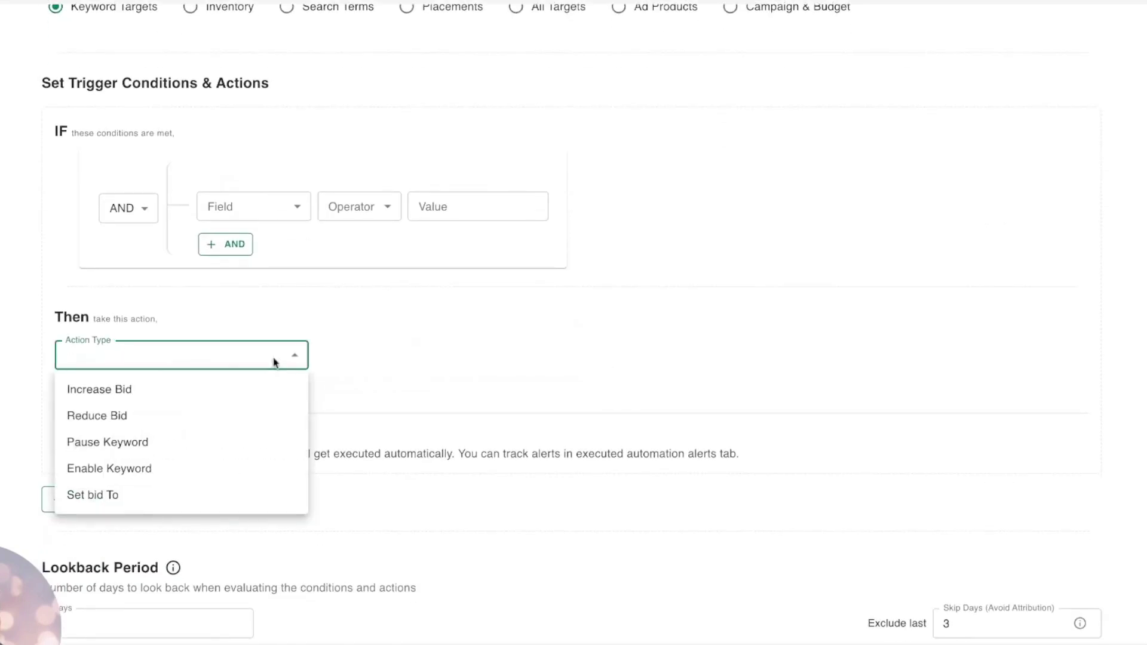
{"action": "left_click", "coordinate": [336, 322]}
Set the keyword rule's first condition to Top of Search Imp. Share < 20%.
{"action": "left_click", "coordinate": [289, 211]}
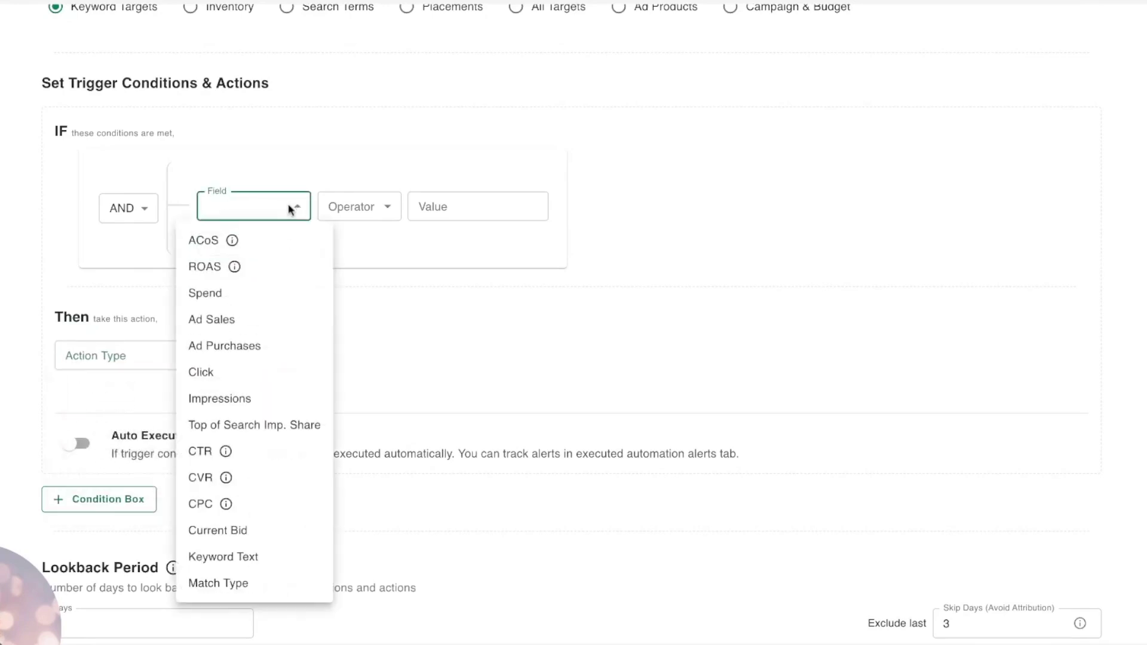
{"action": "left_click", "coordinate": [290, 423]}
{"action": "left_click", "coordinate": [421, 216]}
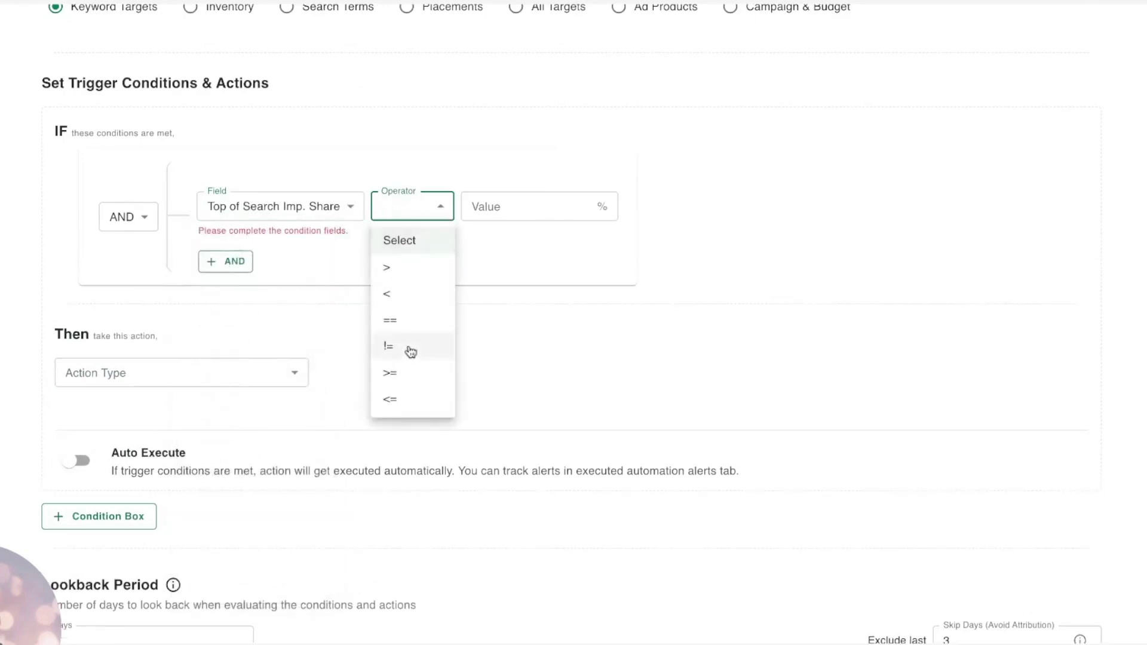
{"action": "left_click", "coordinate": [412, 296]}
{"action": "left_click", "coordinate": [496, 207]}
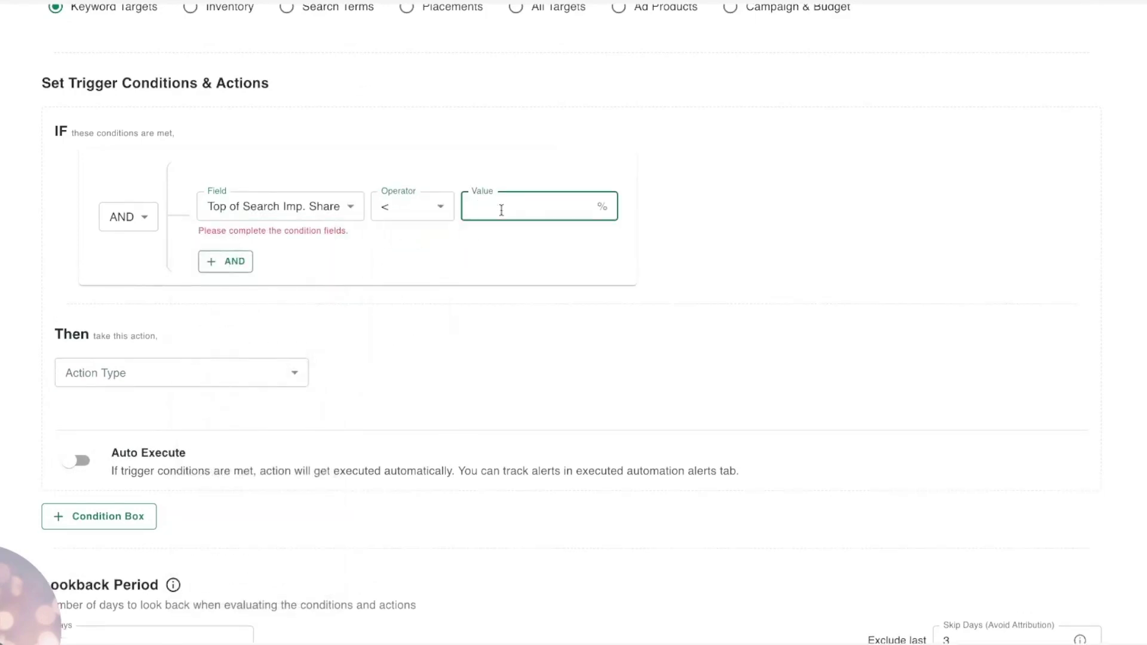
{"action": "type", "text": "20"}
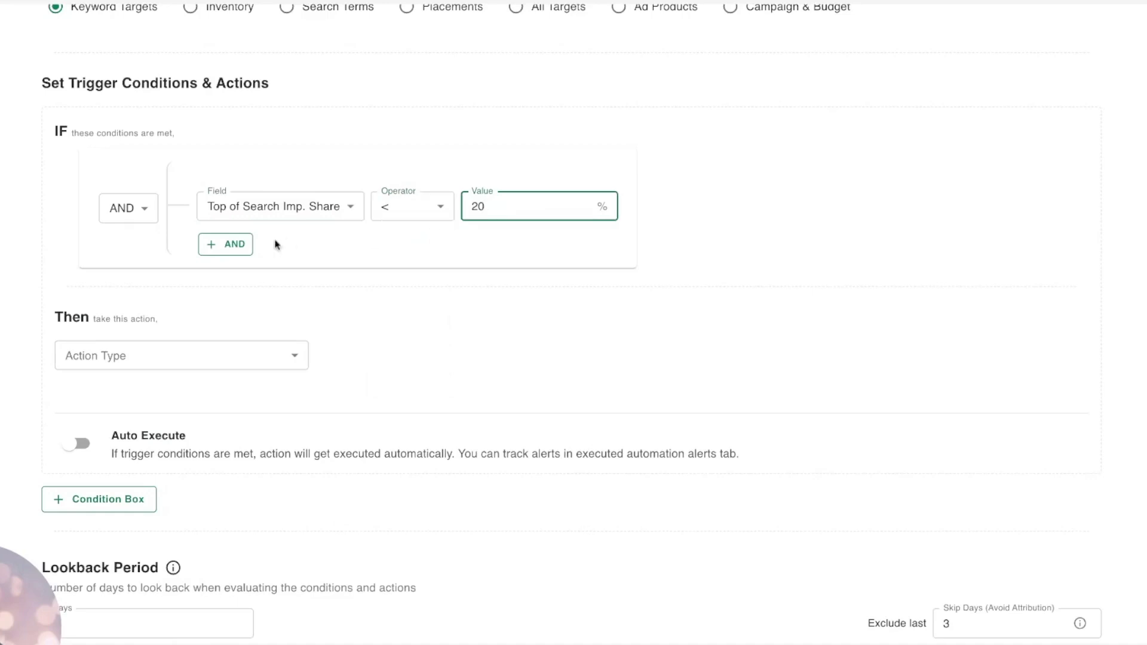
Add a second AND condition to the keyword rule: ACoS < 60%.
{"action": "left_click", "coordinate": [227, 245]}
{"action": "left_click", "coordinate": [296, 270]}
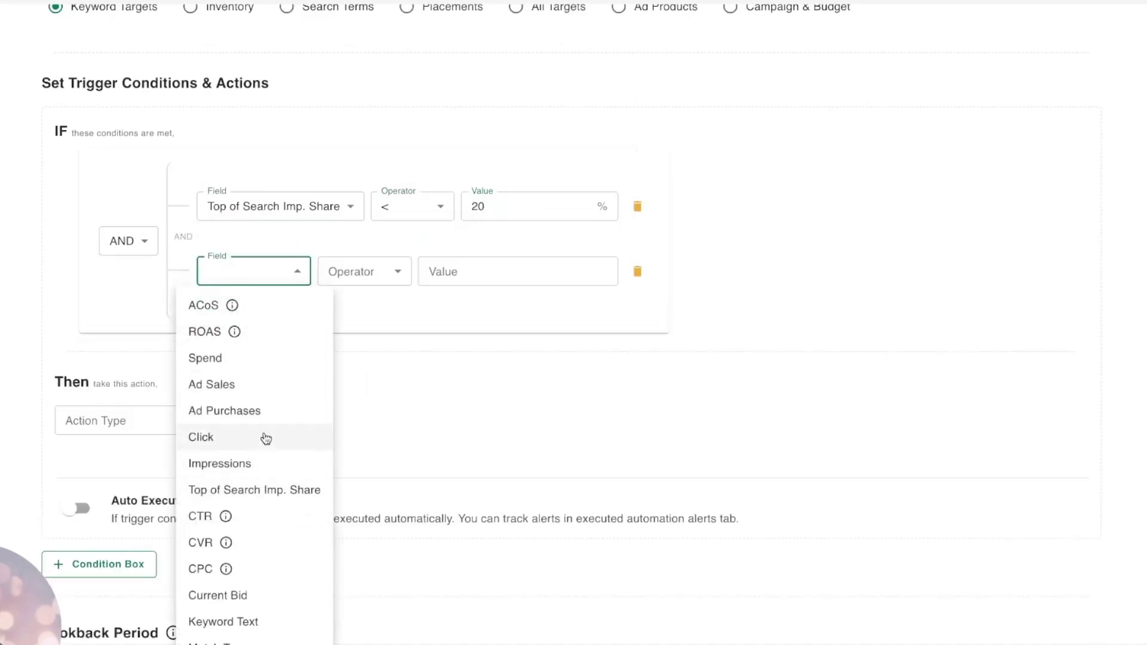
{"action": "left_click", "coordinate": [279, 310]}
{"action": "left_click", "coordinate": [356, 274]}
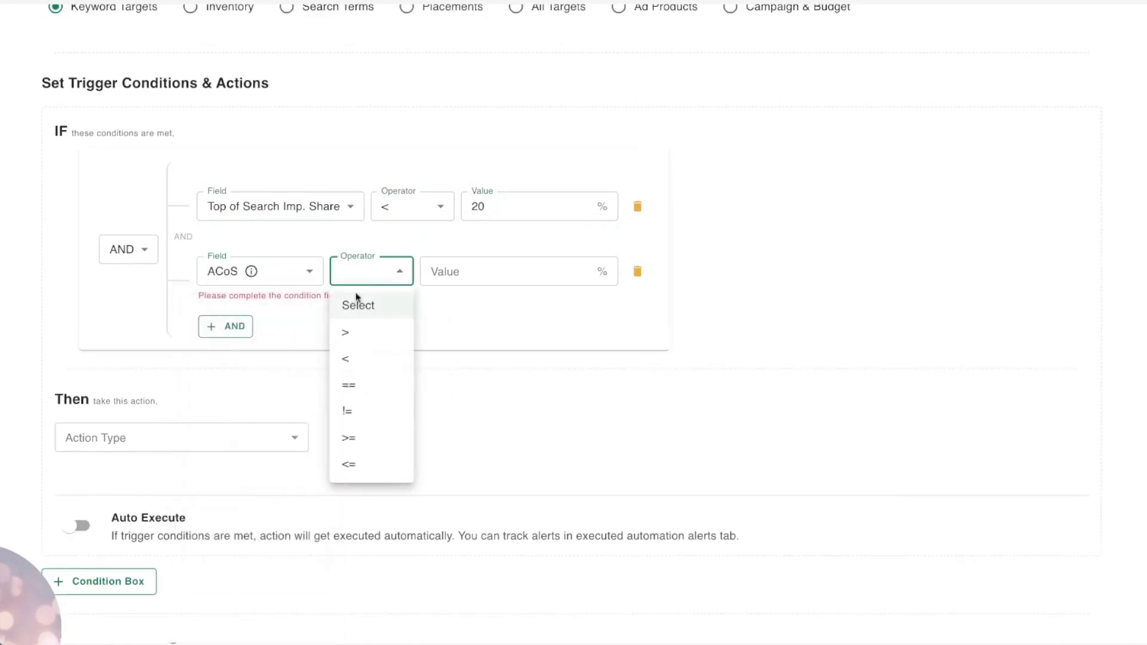
{"action": "left_click", "coordinate": [349, 359]}
{"action": "left_click", "coordinate": [505, 273]}
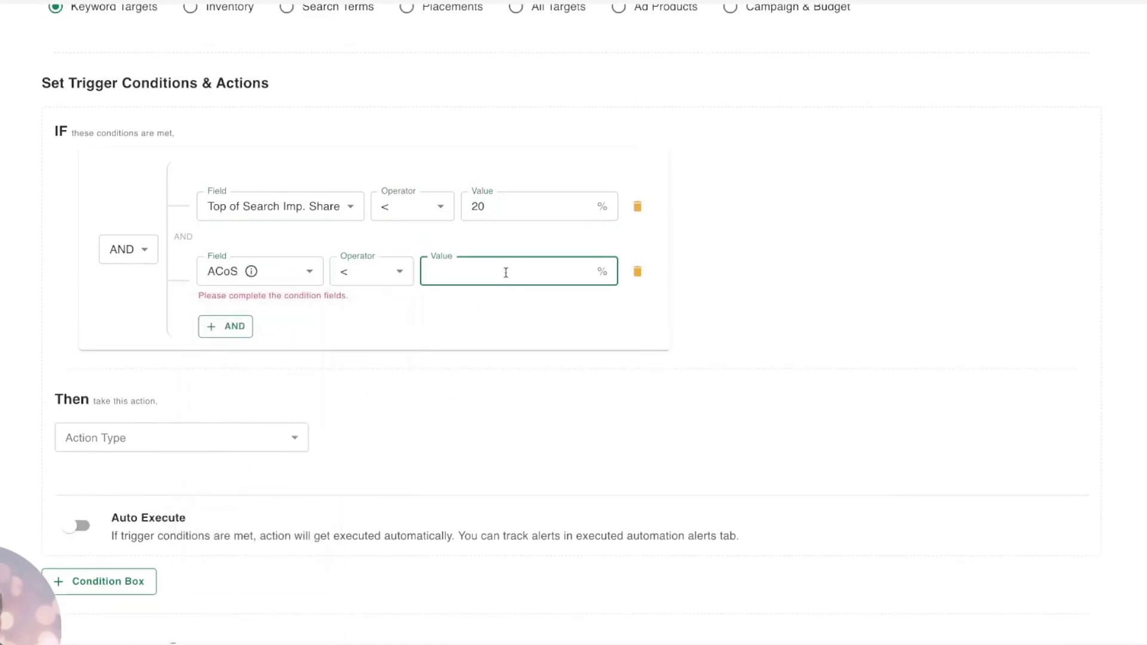
{"action": "type", "text": "60"}
{"action": "left_click", "coordinate": [496, 389]}
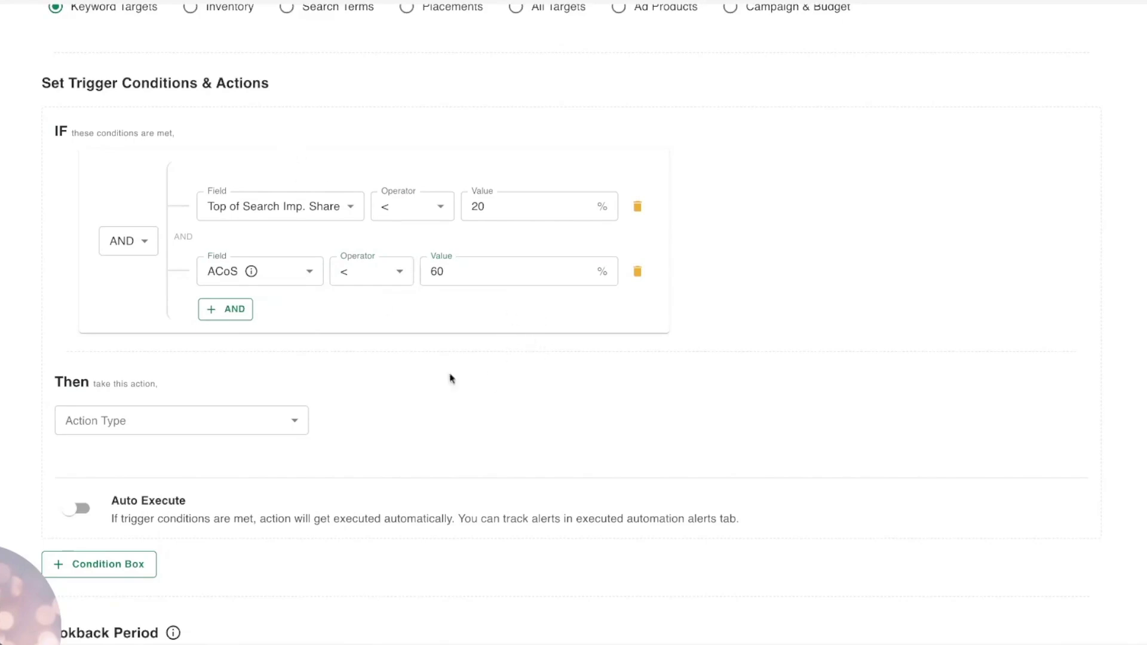
Set the keyword rule's action to Increase Bid by a Percentage of 10, and close the rule builder without creating the rule.
{"action": "scroll", "coordinate": [466, 385], "scroll_direction": "down", "scroll_amount": 2}
{"action": "left_click", "coordinate": [231, 326]}
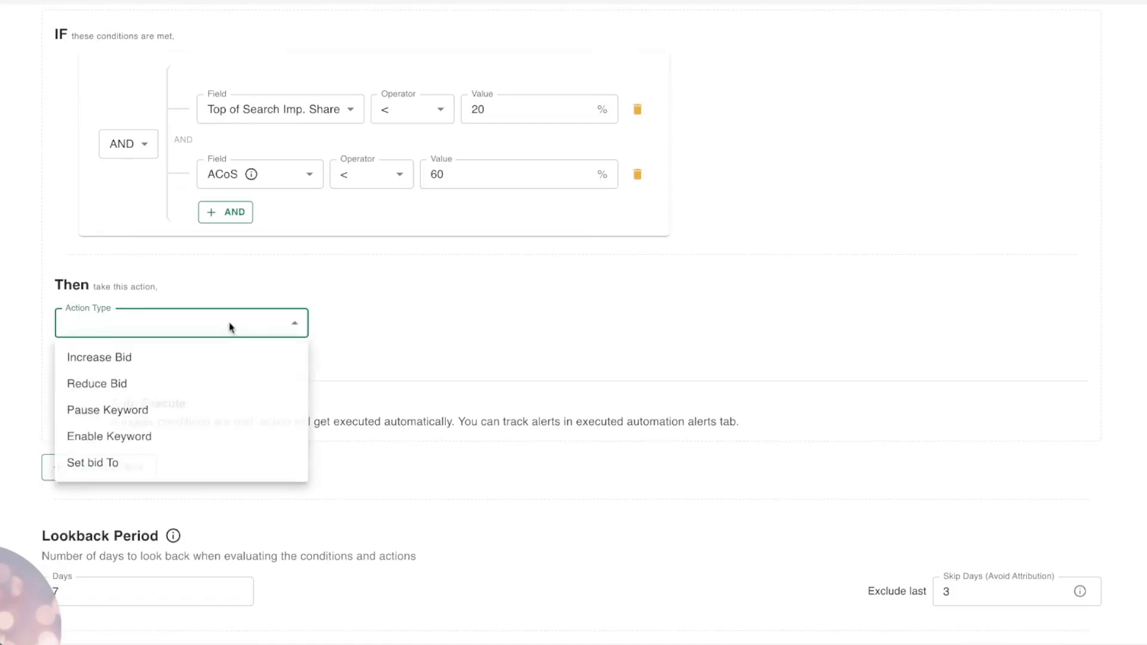
{"action": "left_click", "coordinate": [213, 365]}
{"action": "left_click", "coordinate": [484, 328]}
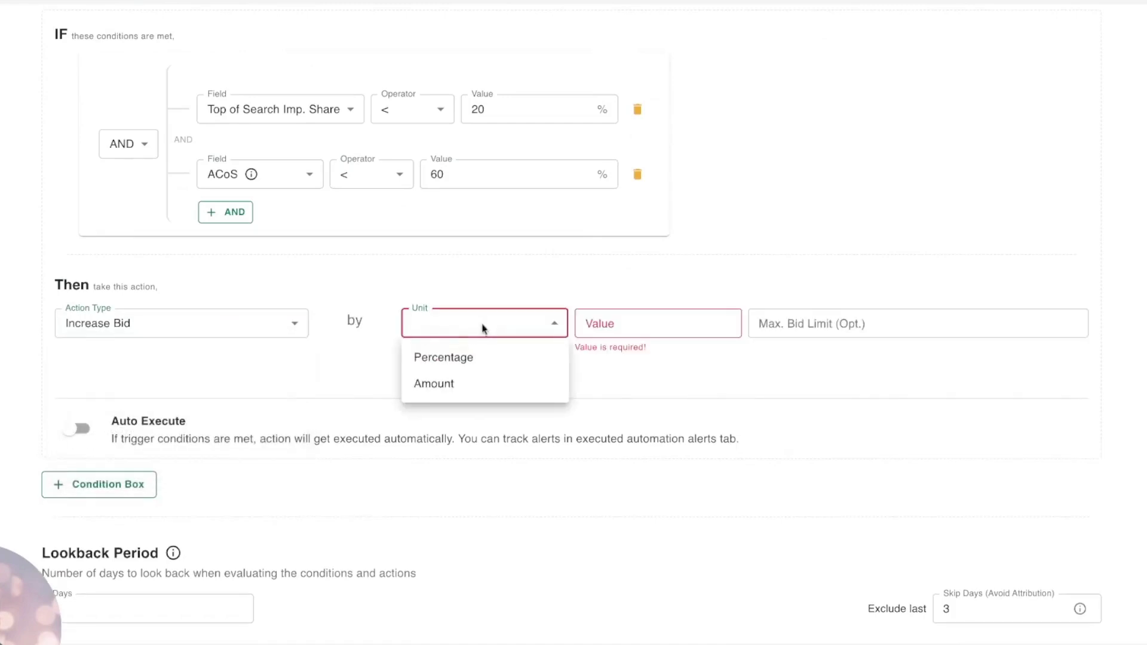
{"action": "left_click", "coordinate": [443, 357]}
{"action": "left_click", "coordinate": [639, 323]}
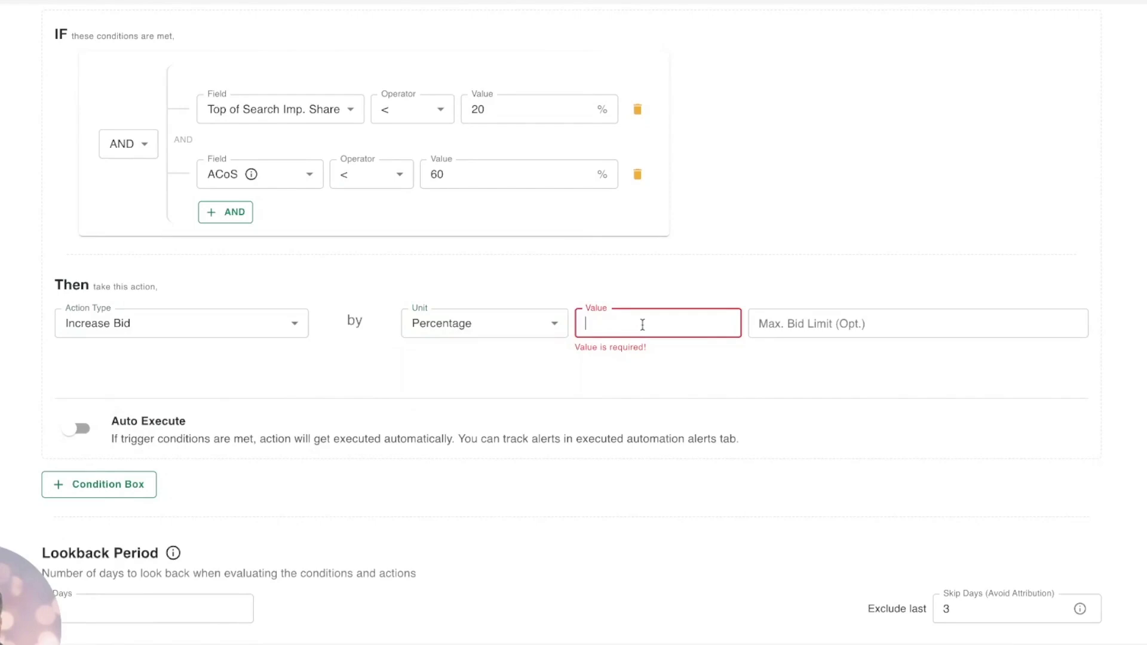
{"action": "type", "text": "10"}
{"action": "left_click", "coordinate": [692, 272]}
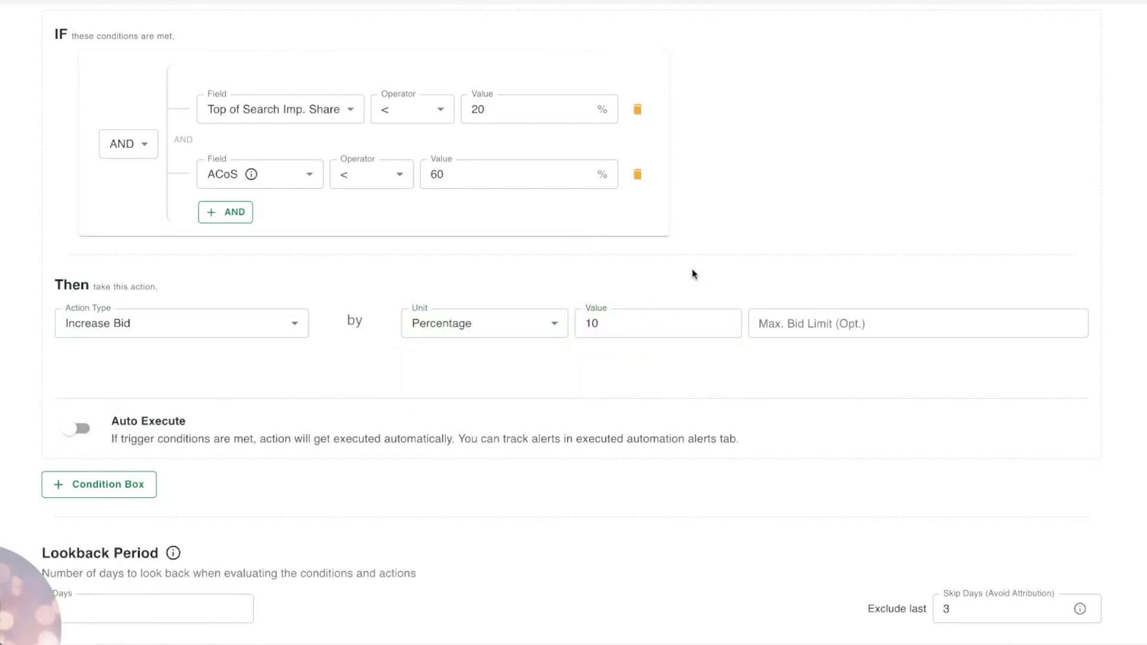
{"action": "scroll", "coordinate": [666, 298], "scroll_direction": "up", "scroll_amount": 4}
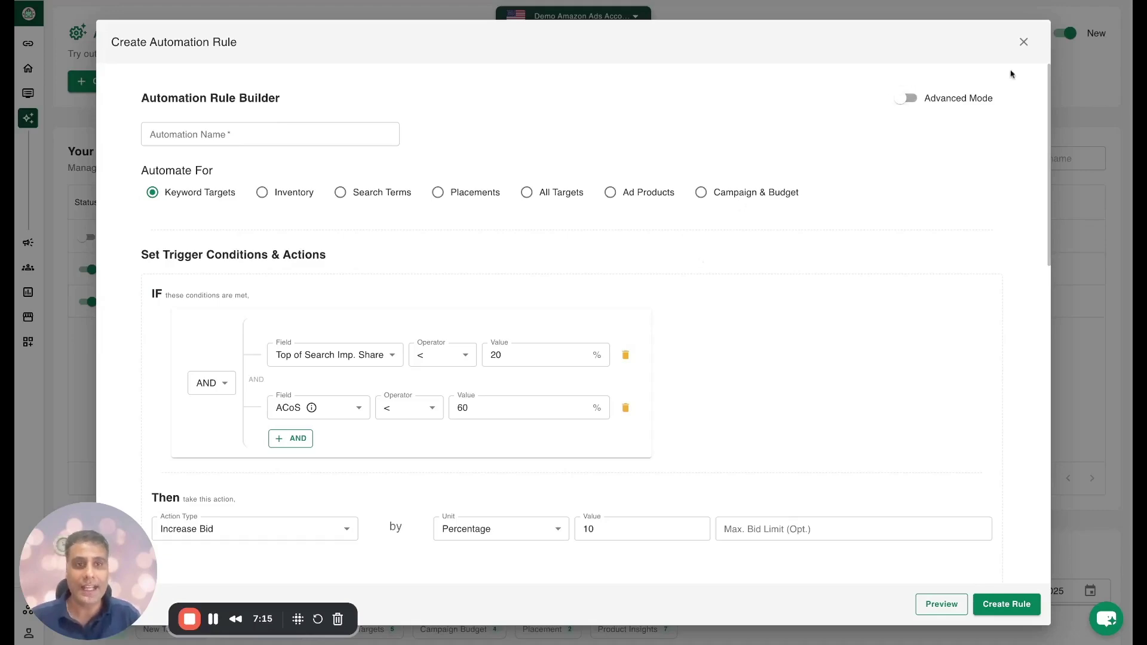
{"action": "left_click", "coordinate": [1023, 43]}
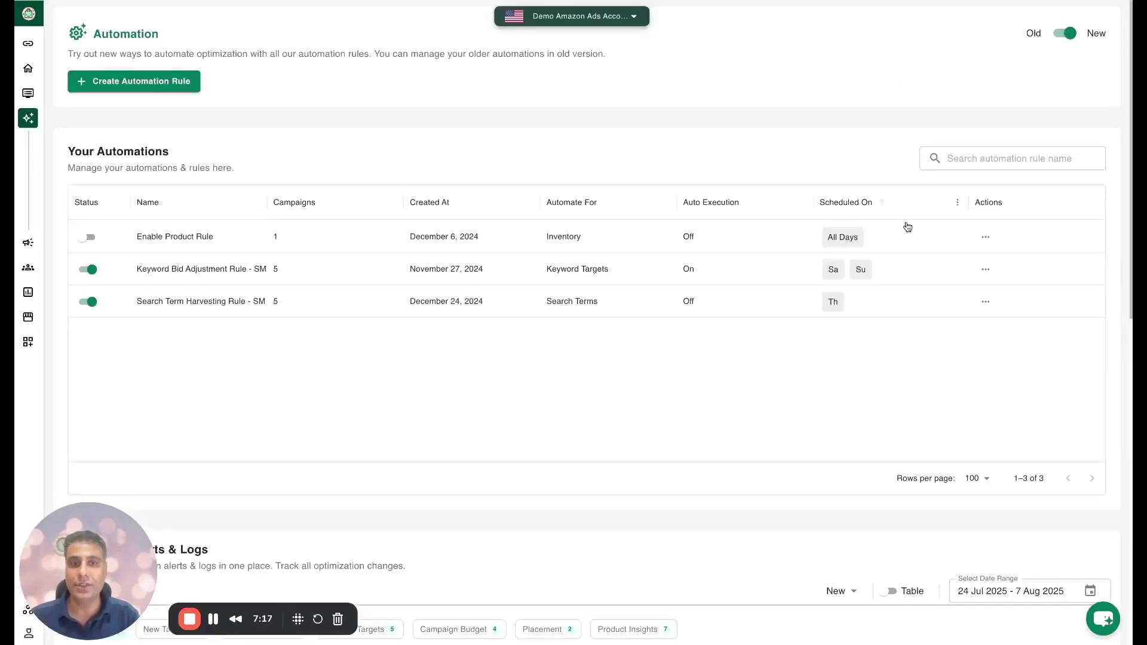
Filter the automation alerts and logs to Executed and look through the listed entries.
{"action": "scroll", "coordinate": [757, 455], "scroll_direction": "down", "scroll_amount": 5}
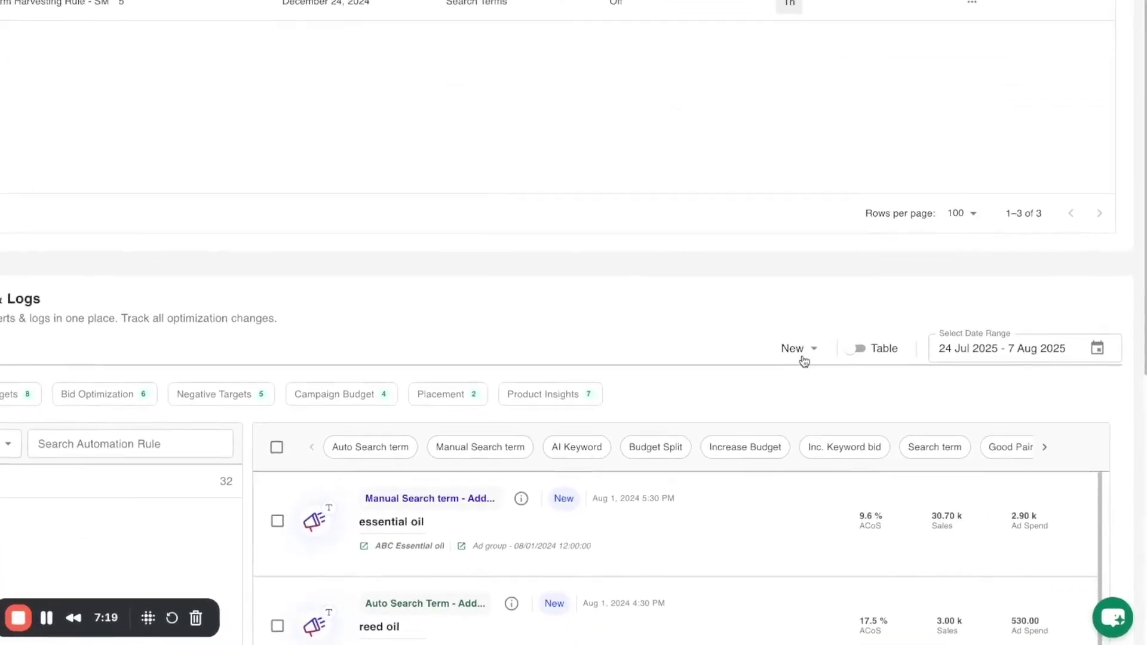
{"action": "left_click", "coordinate": [842, 425]}
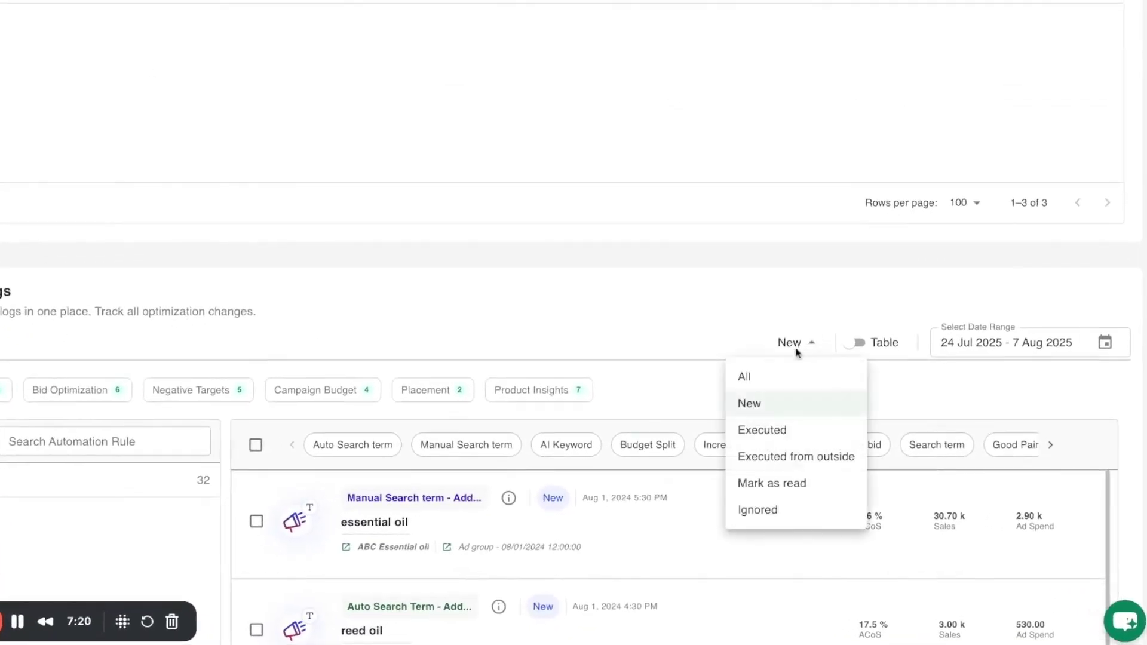
{"action": "left_click", "coordinate": [787, 435]}
{"action": "scroll", "coordinate": [527, 196], "scroll_direction": "down", "scroll_amount": 5}
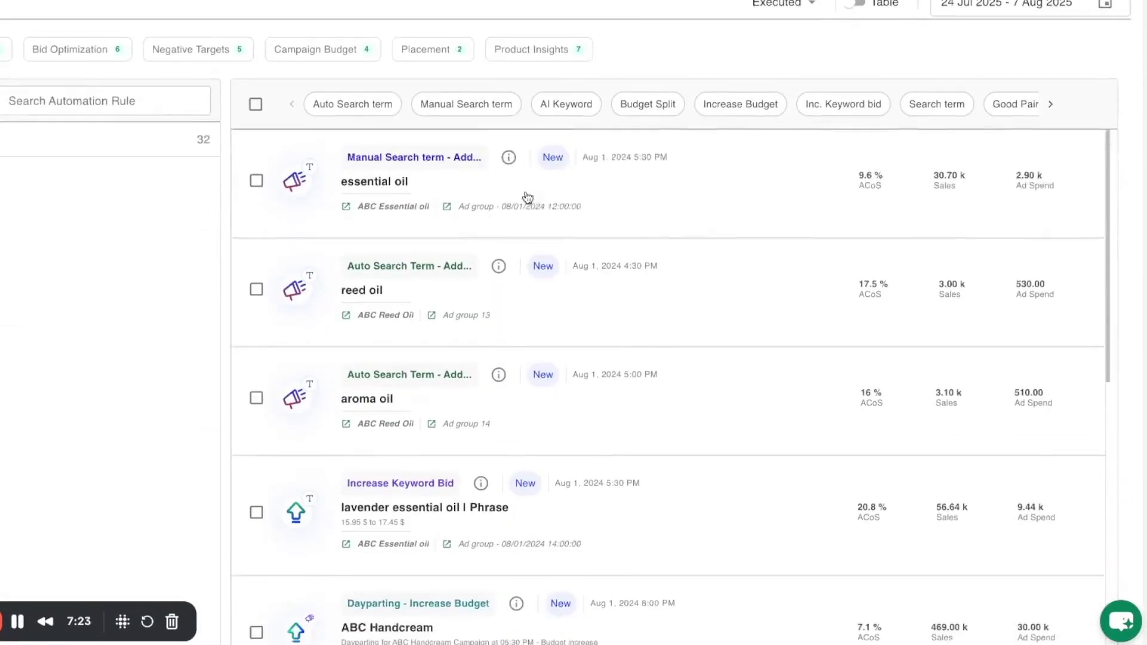
{"action": "scroll", "coordinate": [563, 241], "scroll_direction": "down", "scroll_amount": 6}
{"action": "scroll", "coordinate": [563, 242], "scroll_direction": "up", "scroll_amount": 4}
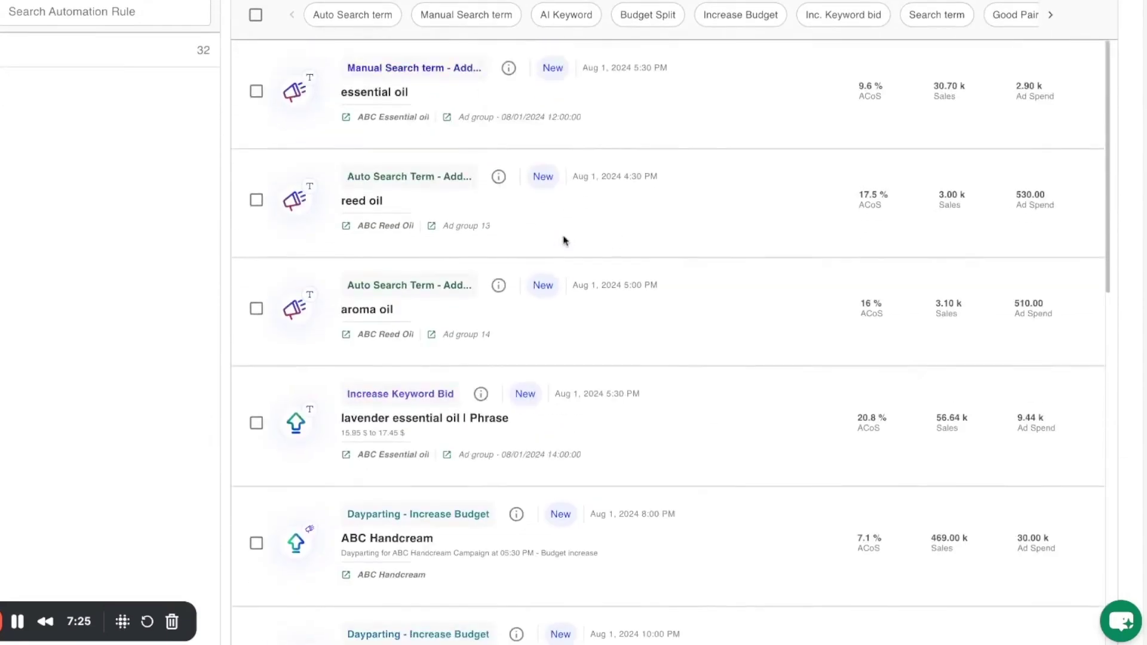
Open the "essential oil" recommendation, view its trend analysis, and close both.
{"action": "left_click", "coordinate": [728, 110]}
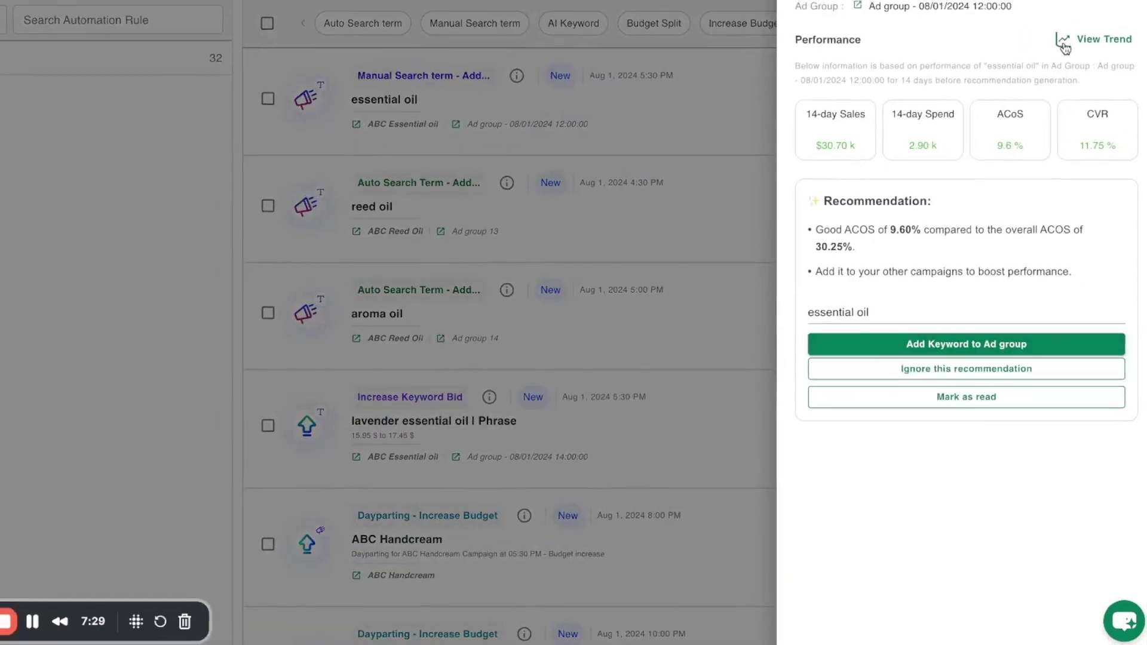
{"action": "left_click", "coordinate": [1065, 45]}
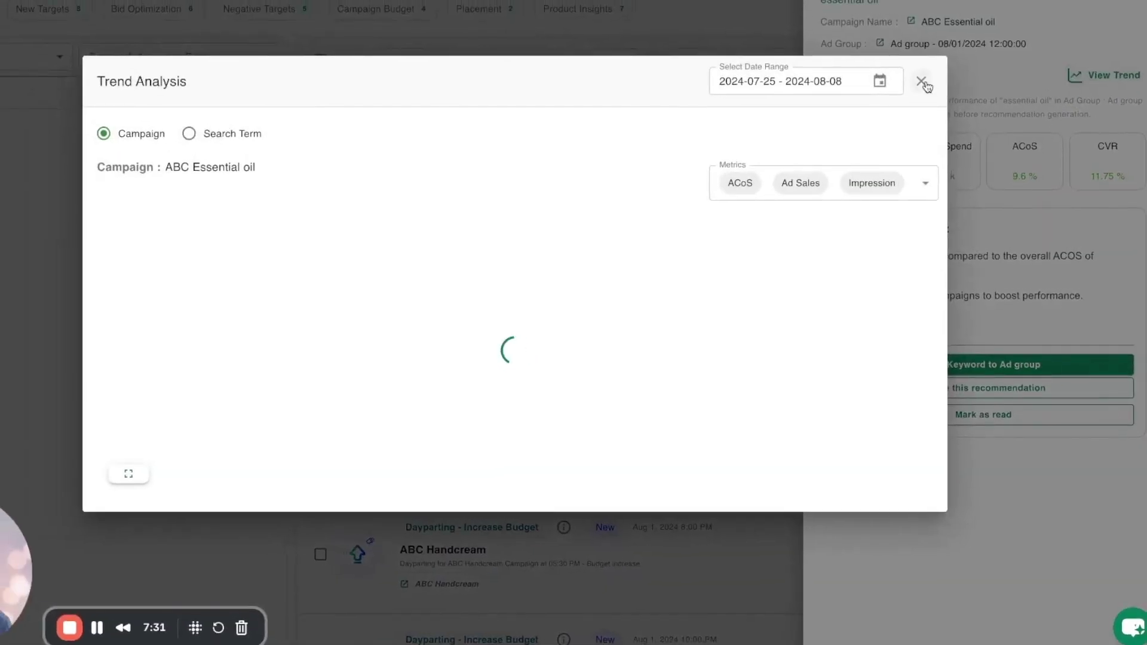
{"action": "left_click", "coordinate": [922, 82]}
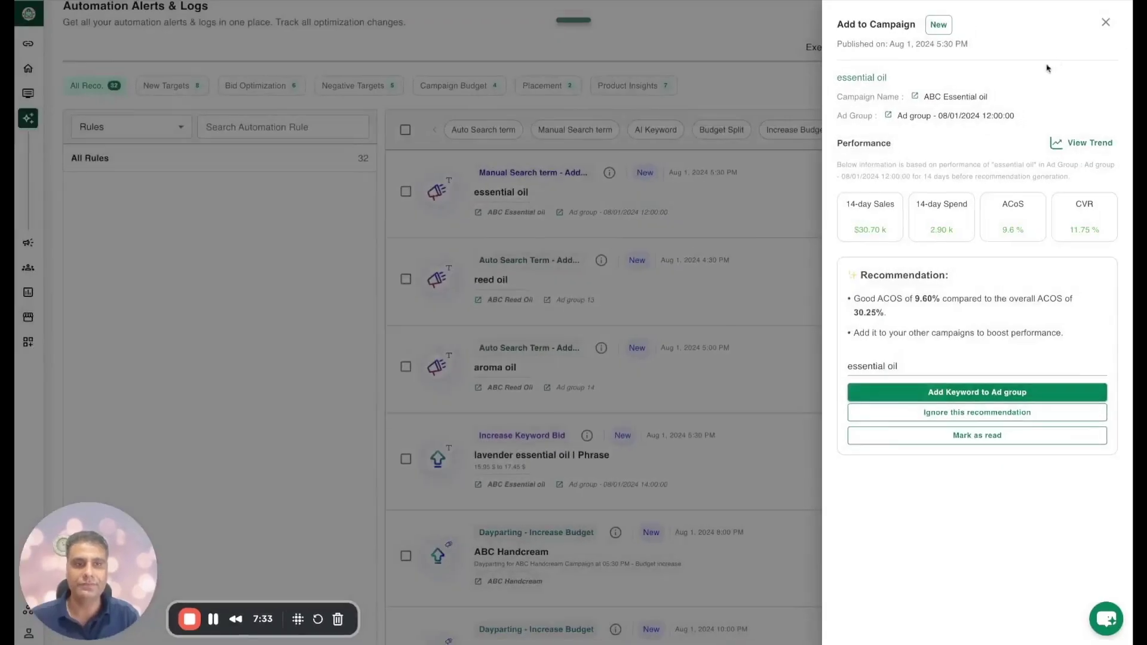
{"action": "left_click", "coordinate": [1101, 27]}
Open a new automation rule form, look over its condition, action and lookback sections, and close it.
{"action": "scroll", "coordinate": [615, 239], "scroll_direction": "up", "scroll_amount": 7}
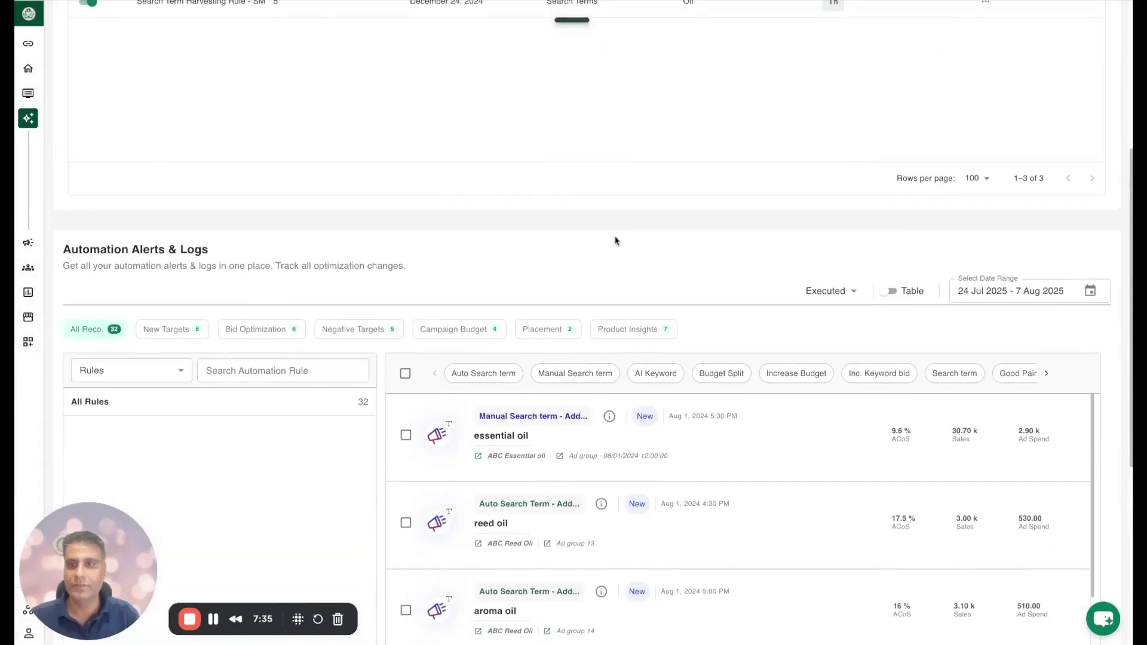
{"action": "scroll", "coordinate": [616, 240], "scroll_direction": "up", "scroll_amount": 2}
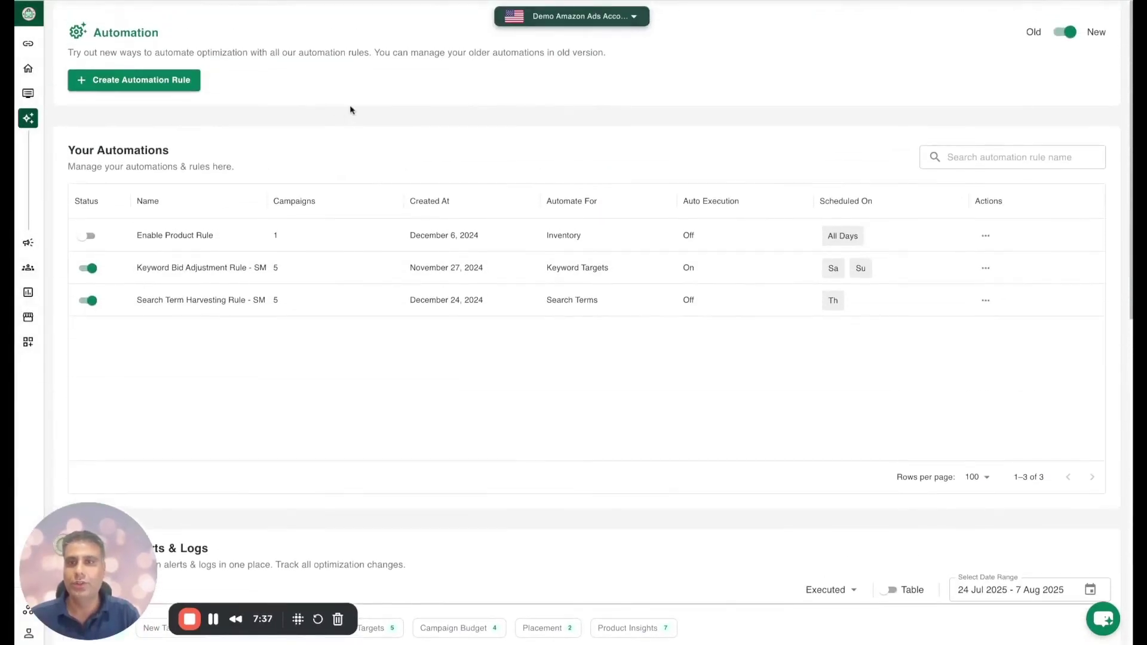
{"action": "scroll", "coordinate": [363, 118], "scroll_direction": "down", "scroll_amount": 1}
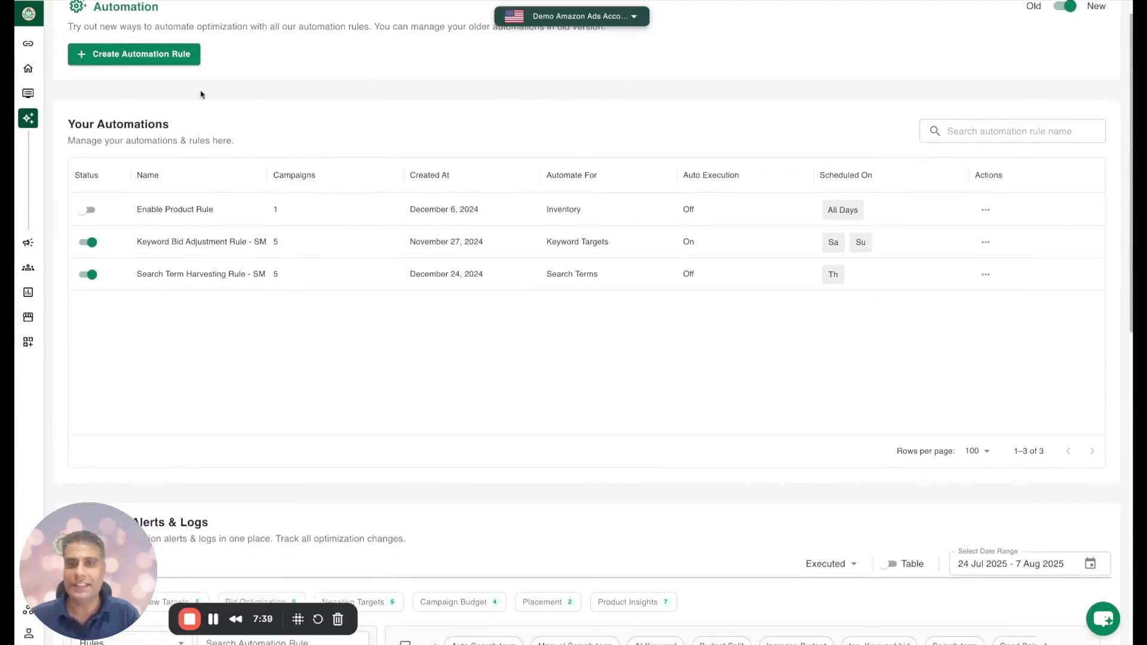
{"action": "left_click", "coordinate": [173, 59]}
{"action": "scroll", "coordinate": [292, 356], "scroll_direction": "down", "scroll_amount": 4}
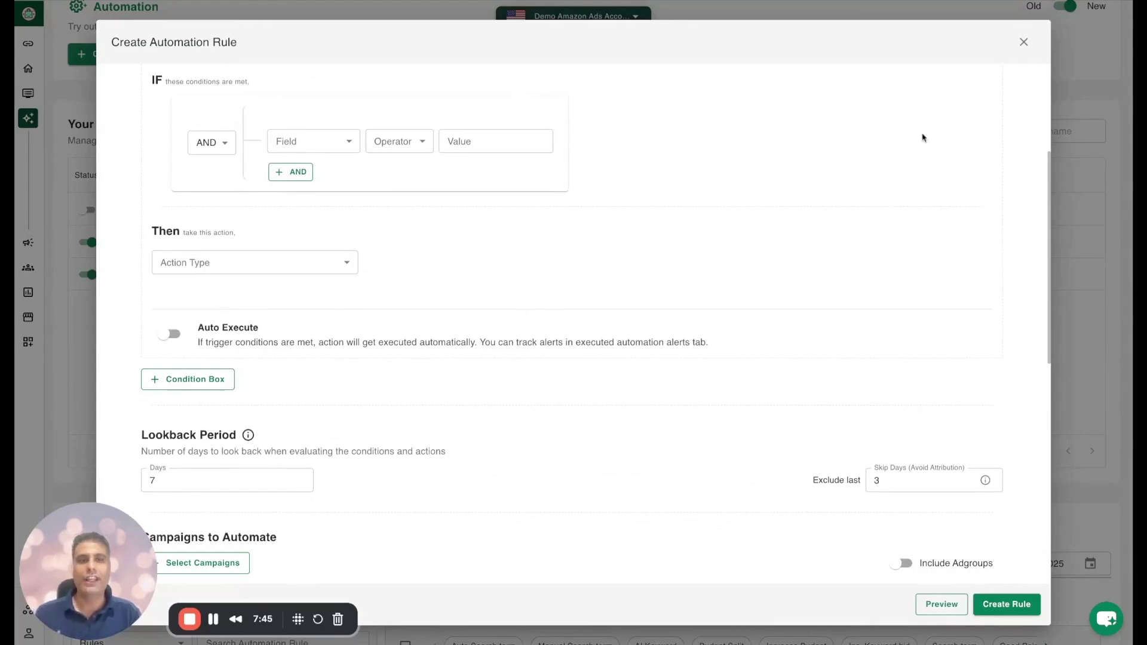
{"action": "left_click", "coordinate": [1023, 42]}
Filter the automation alerts to New and open the Increase Keyword Bid recommendation for "lavender essential oil | Phrase".
{"action": "scroll", "coordinate": [703, 432], "scroll_direction": "down", "scroll_amount": 1}
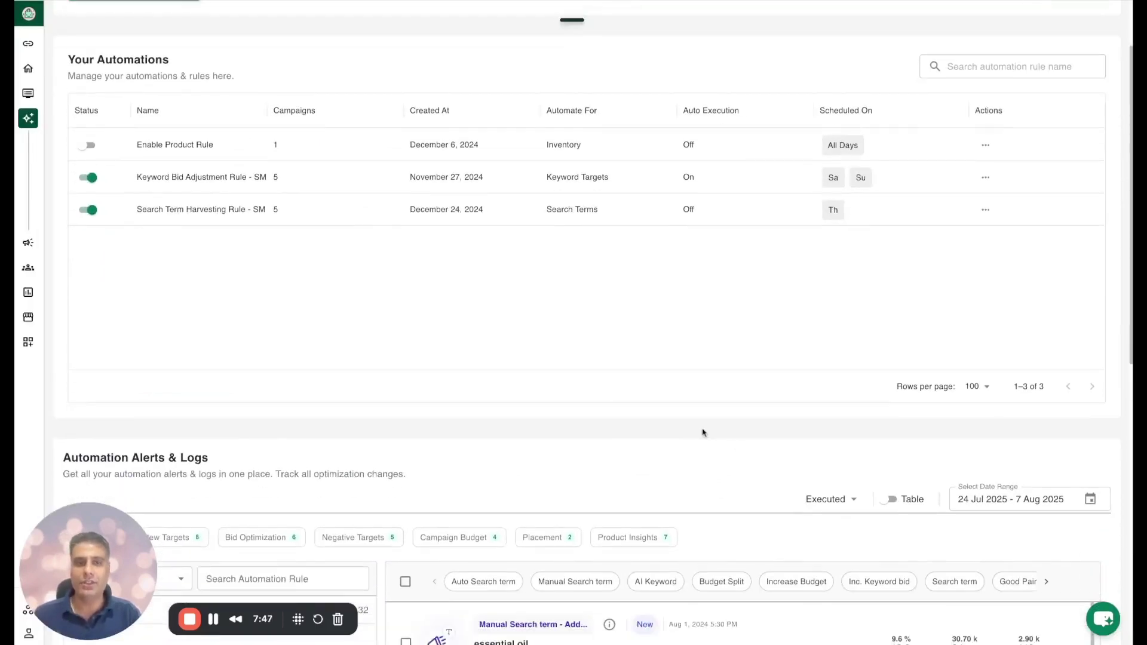
{"action": "left_click", "coordinate": [833, 499]}
{"action": "left_click", "coordinate": [815, 537]}
{"action": "scroll", "coordinate": [650, 424], "scroll_direction": "down", "scroll_amount": 1}
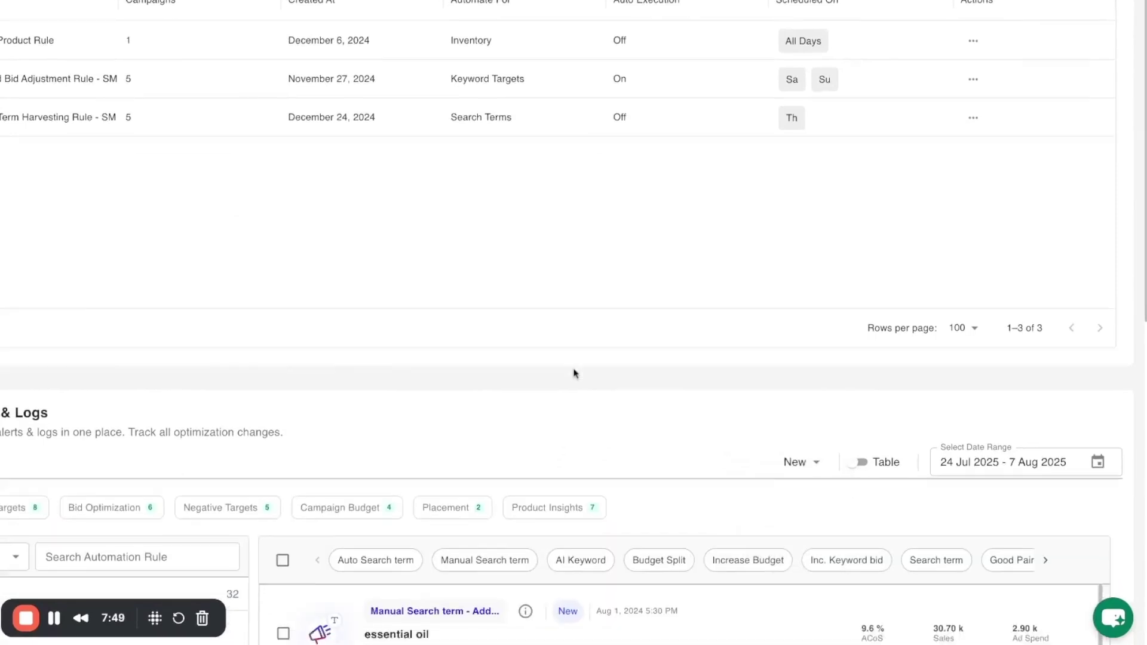
{"action": "scroll", "coordinate": [494, 189], "scroll_direction": "down", "scroll_amount": 3}
{"action": "scroll", "coordinate": [605, 143], "scroll_direction": "down", "scroll_amount": 3}
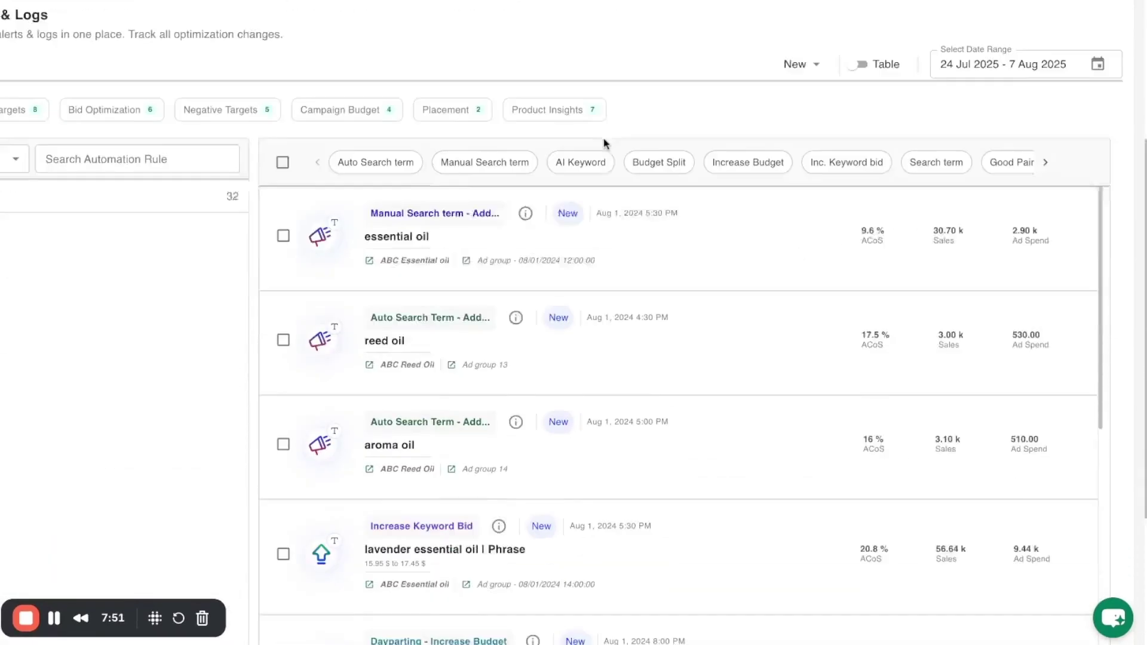
{"action": "scroll", "coordinate": [645, 274], "scroll_direction": "down", "scroll_amount": 4}
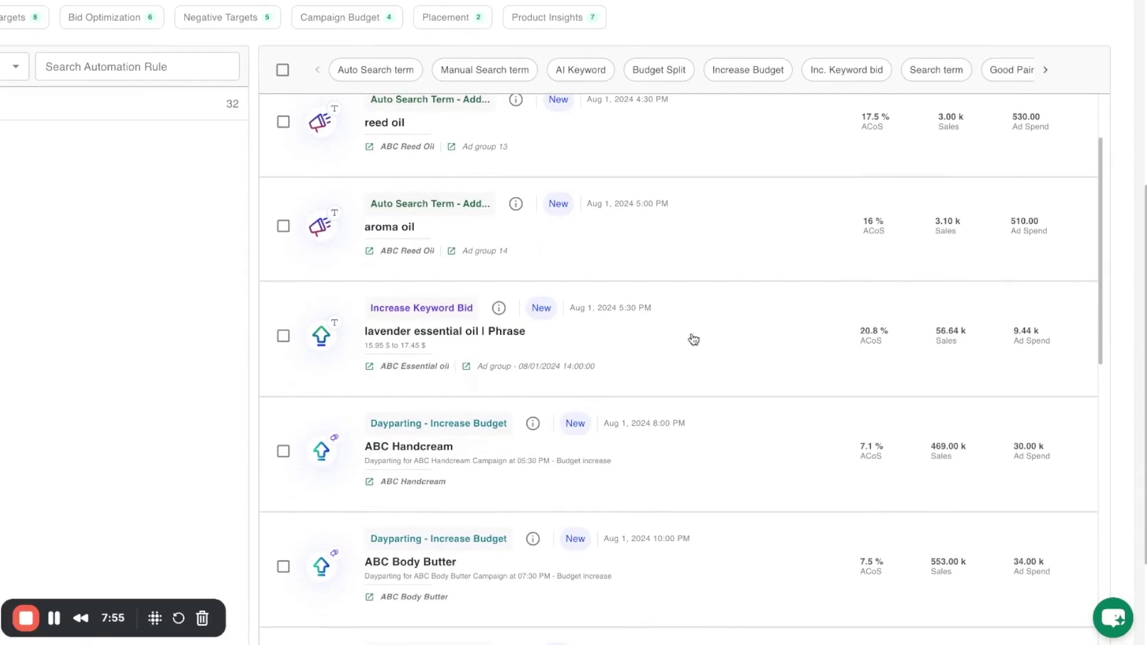
{"action": "left_click", "coordinate": [695, 341]}
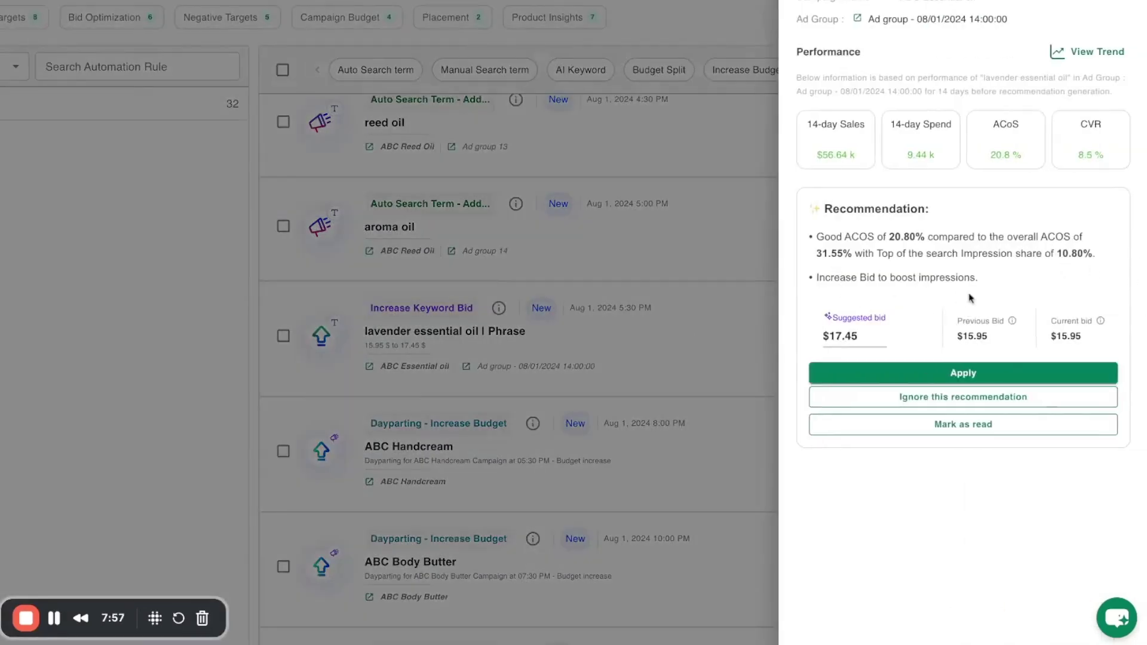